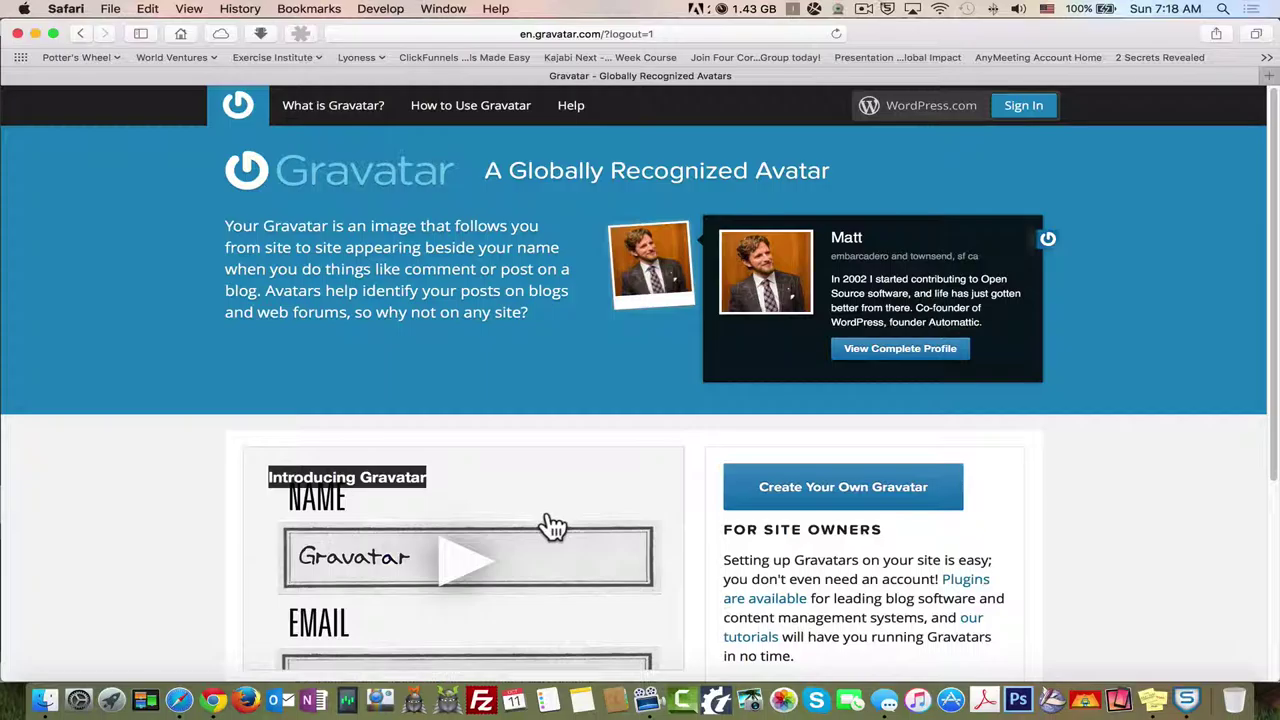
Open the 'What Is Gravatar?' page from the logged-out home page.
{"action": "left_click", "coordinate": [333, 110]}
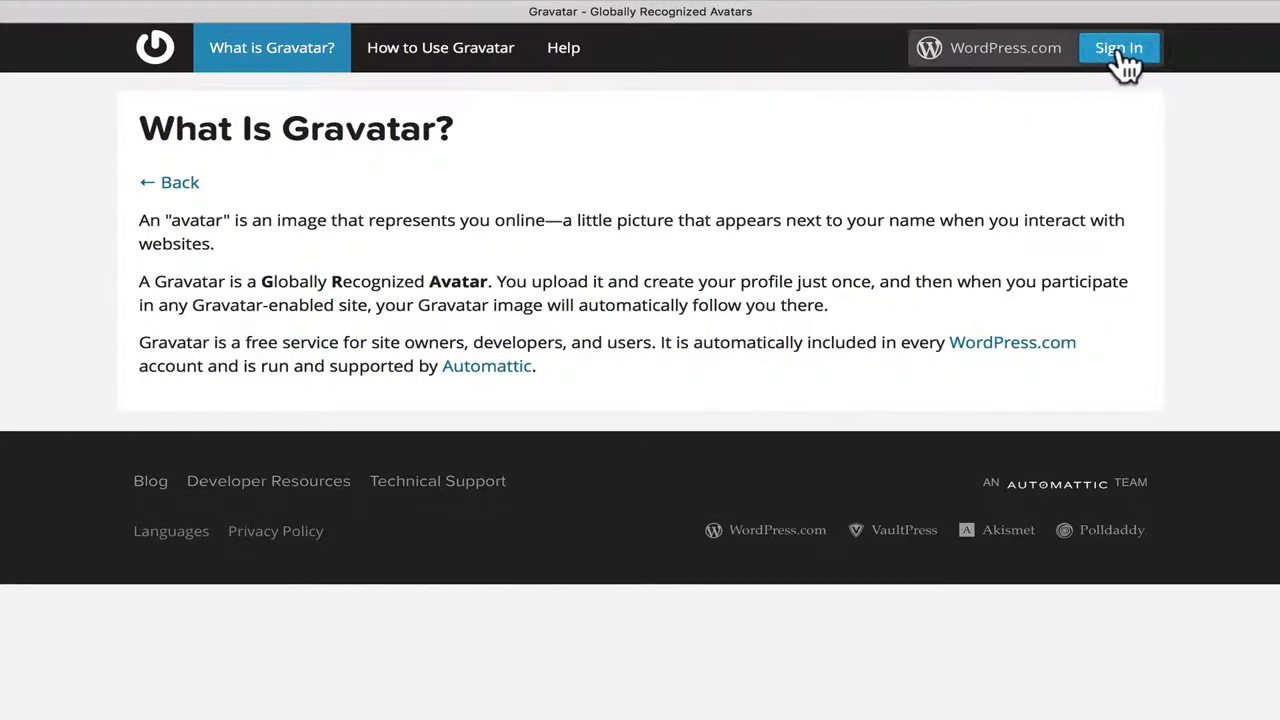
Sign in, log out through the avatar's account menu, then sign in again.
{"action": "left_click", "coordinate": [1122, 56]}
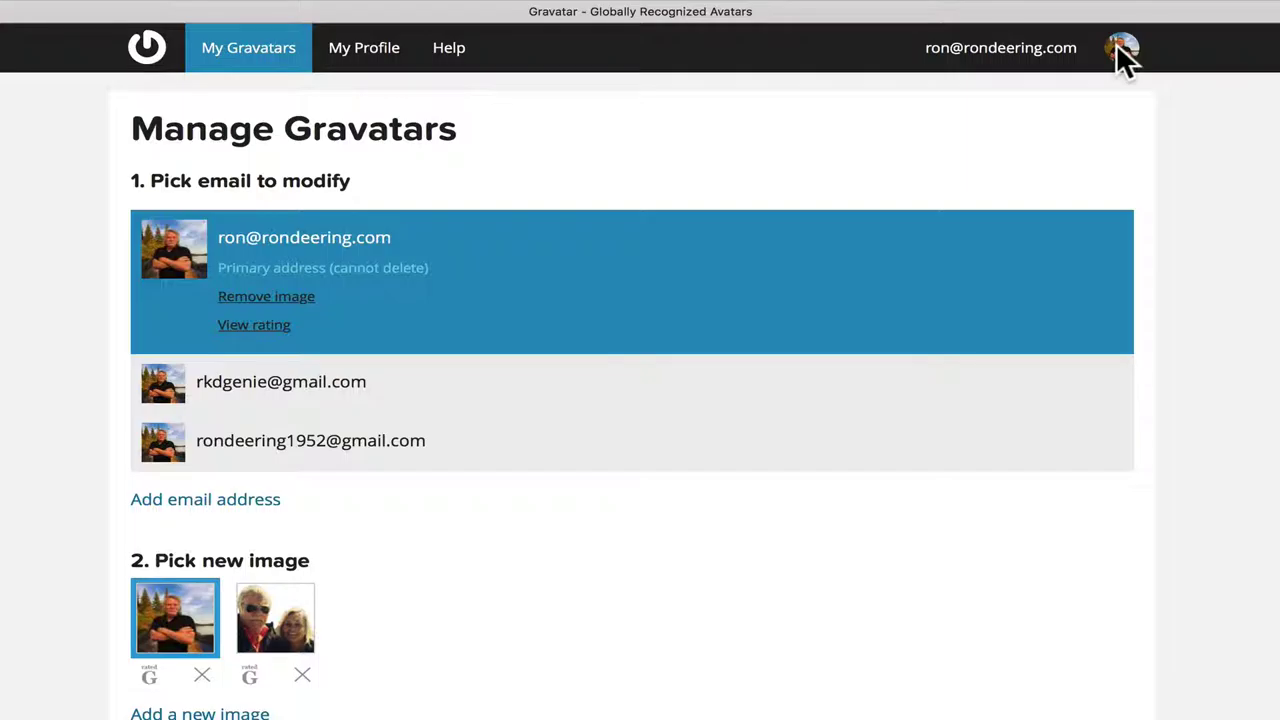
{"action": "left_click", "coordinate": [1120, 50]}
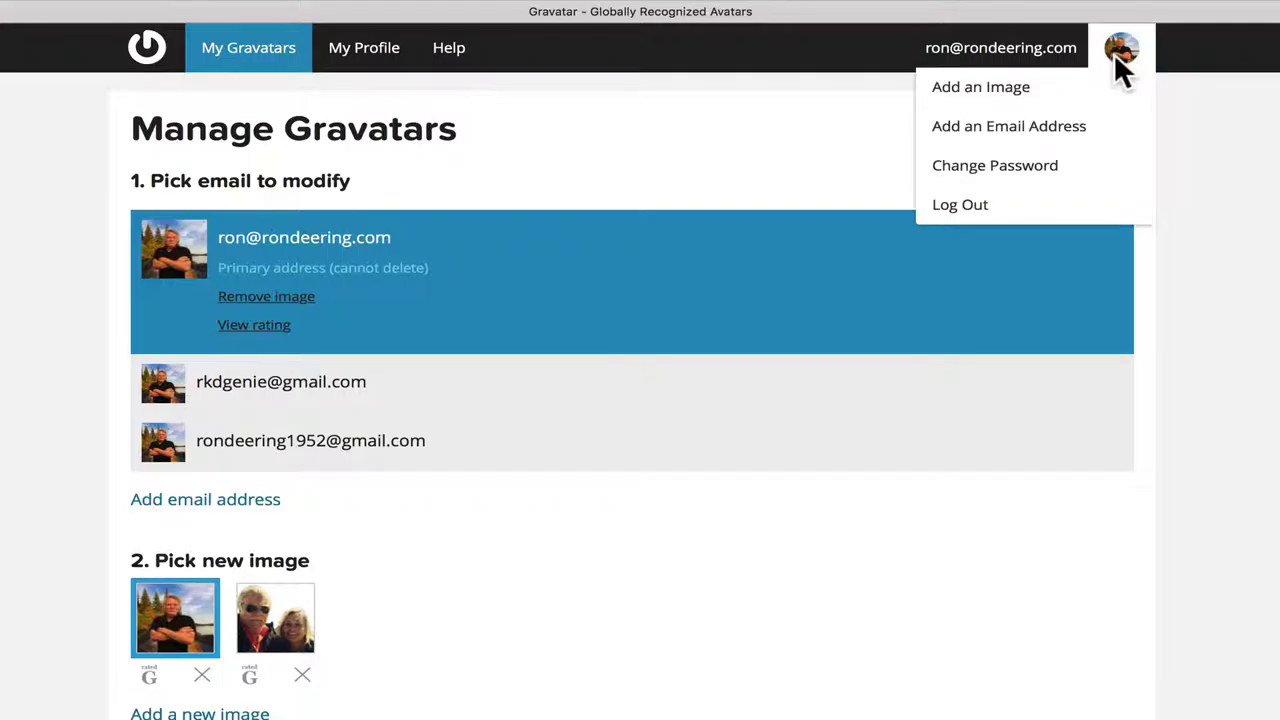
{"action": "left_click", "coordinate": [997, 205]}
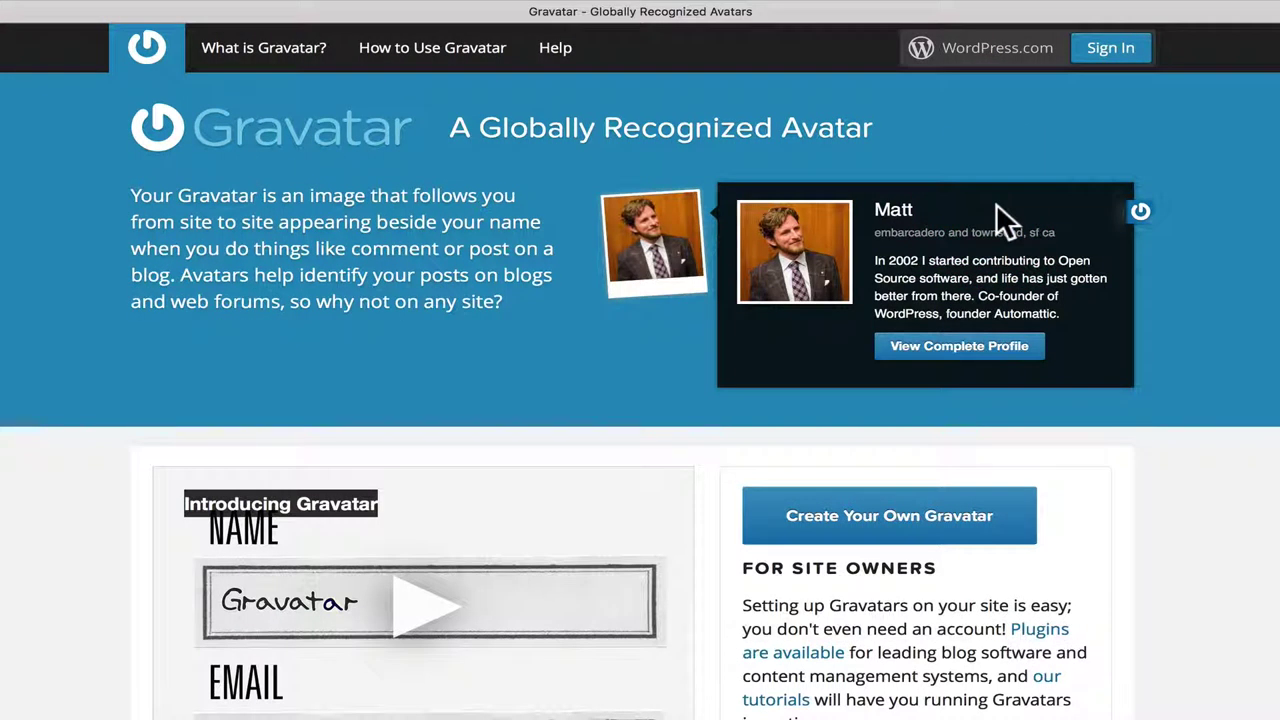
{"action": "left_click", "coordinate": [1118, 52]}
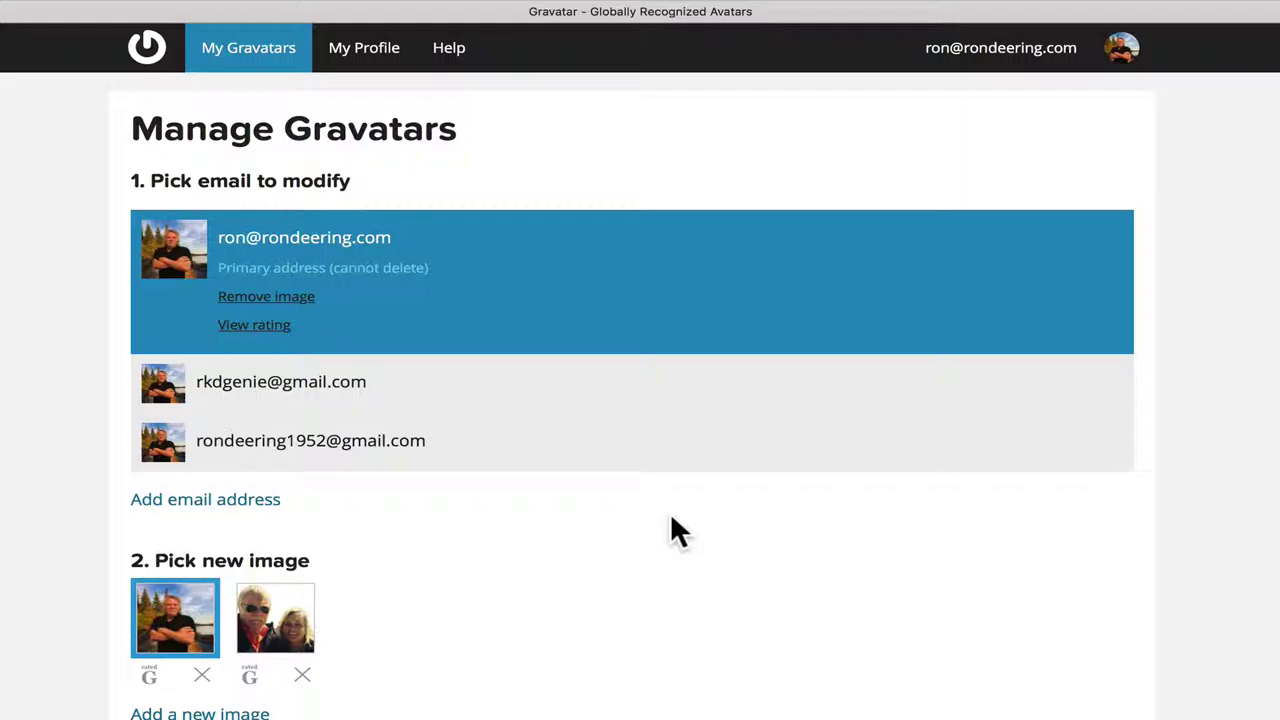
{"action": "scroll", "coordinate": [337, 590], "scroll_direction": "down", "scroll_amount": 1}
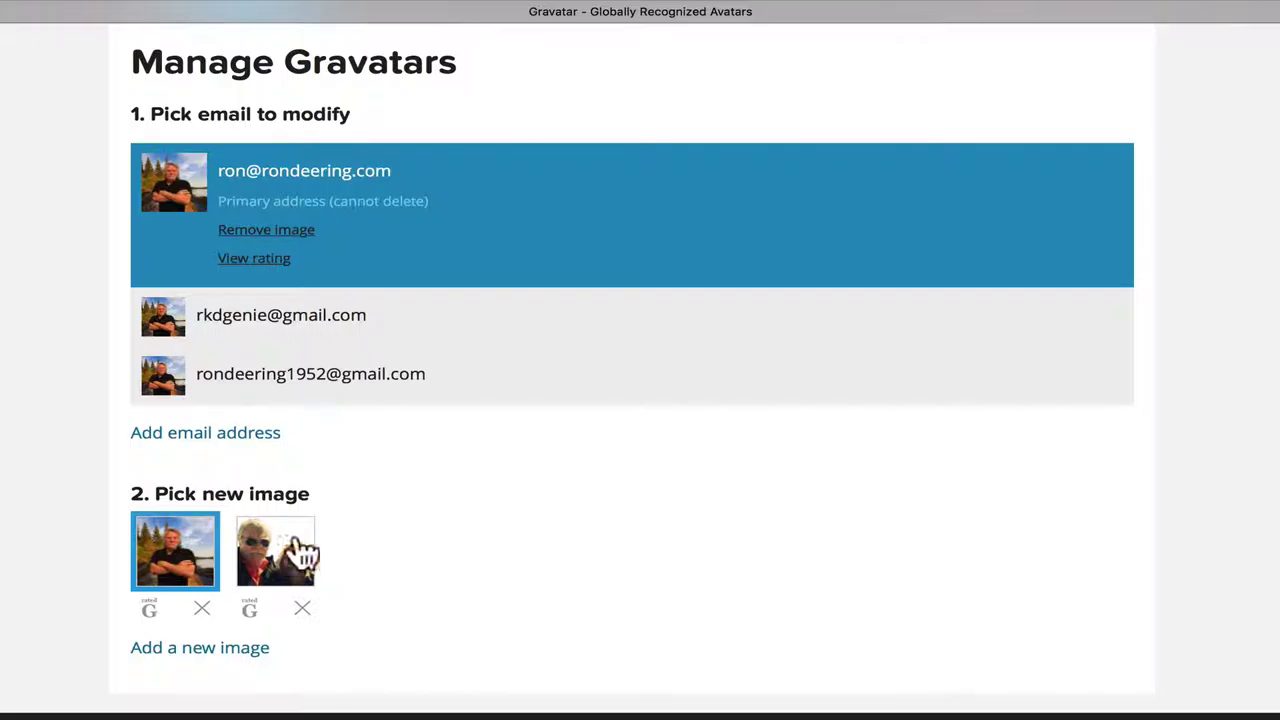
{"action": "left_click", "coordinate": [433, 324]}
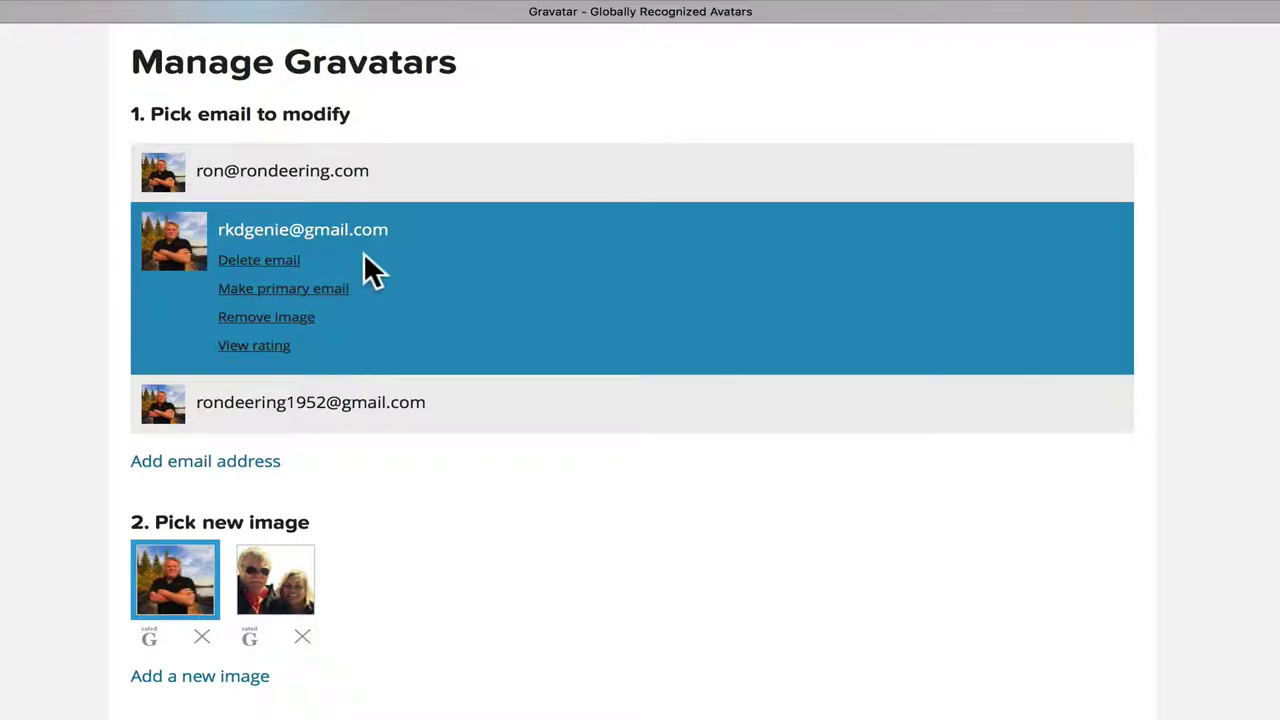
{"action": "left_click", "coordinate": [262, 318]}
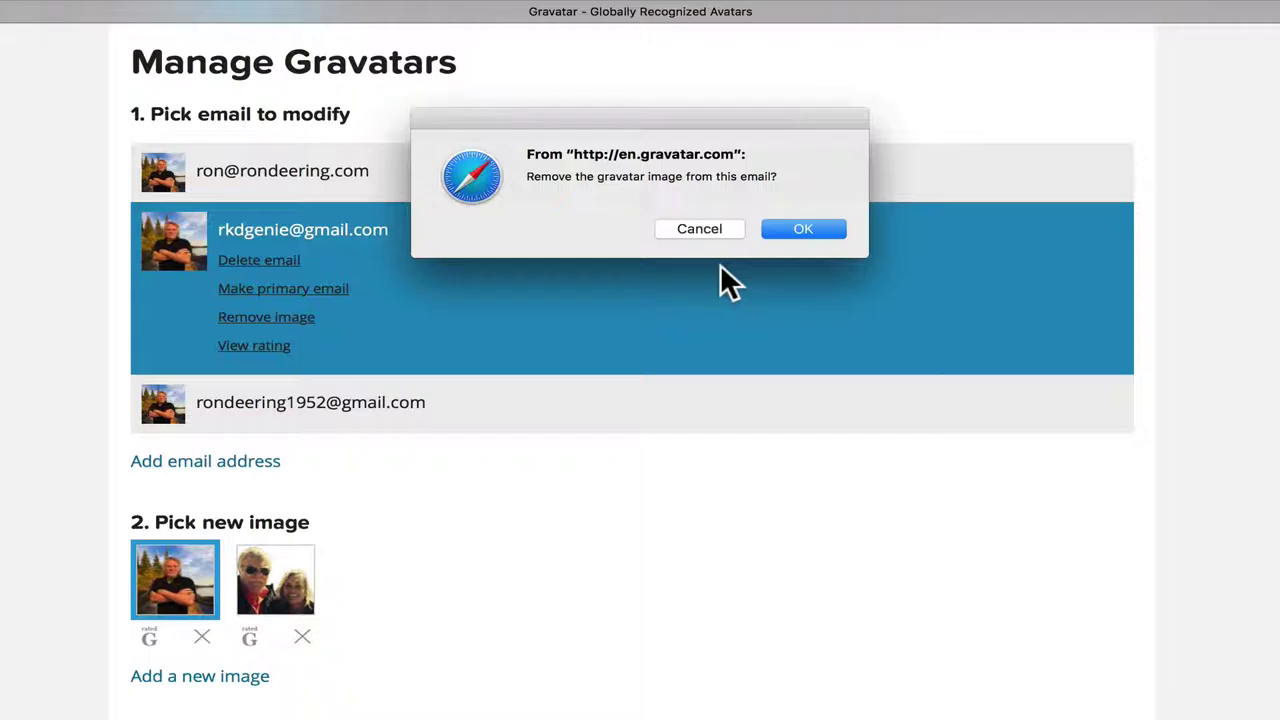
{"action": "left_click", "coordinate": [790, 232]}
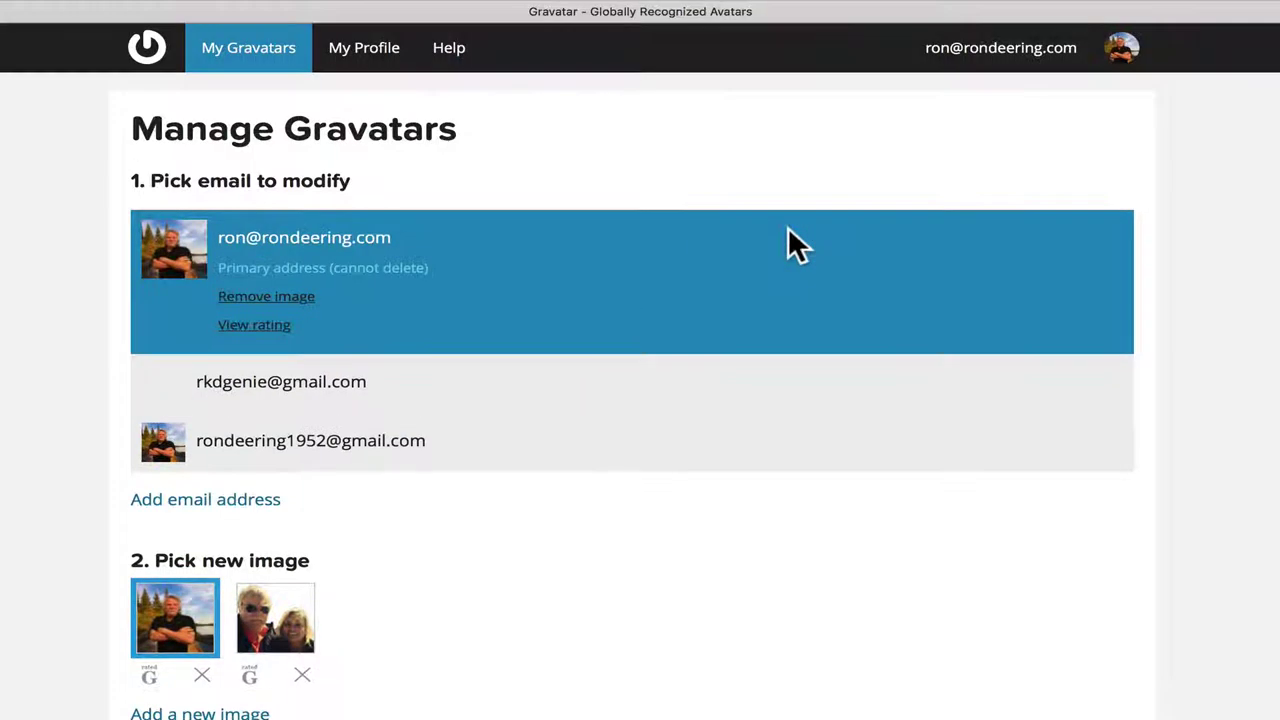
{"action": "left_click", "coordinate": [428, 382]}
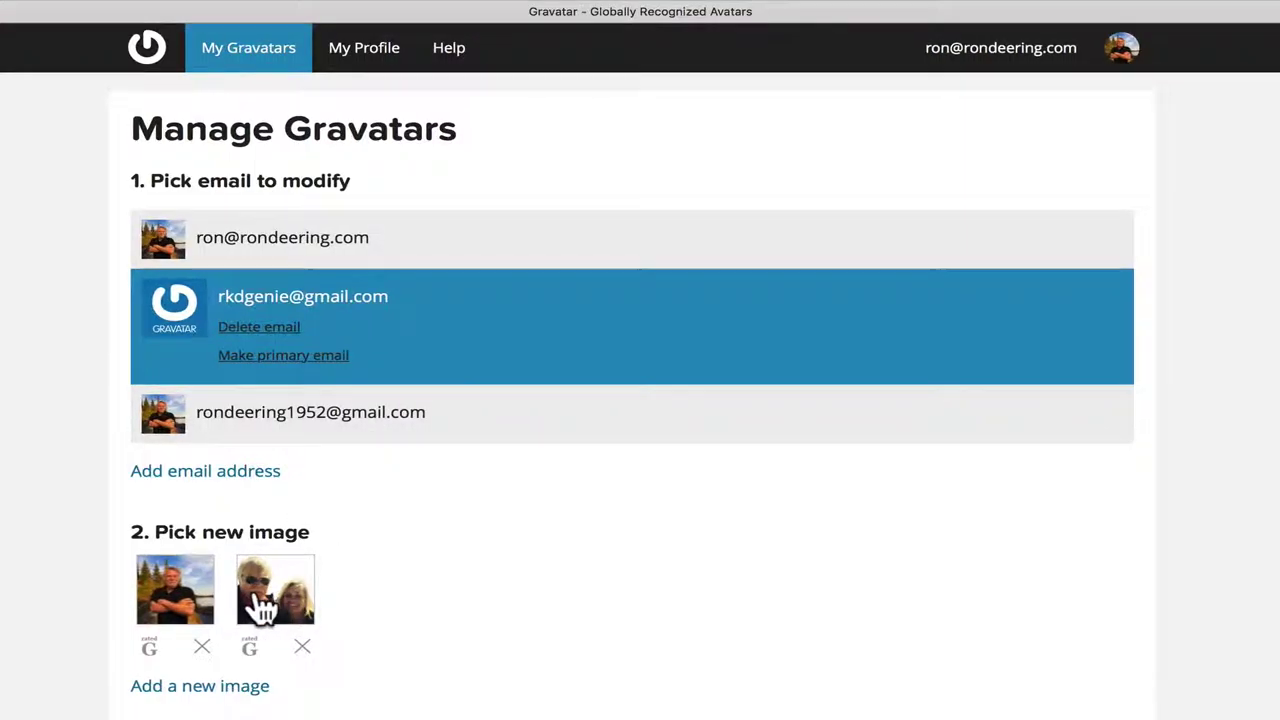
{"action": "left_click", "coordinate": [262, 605]}
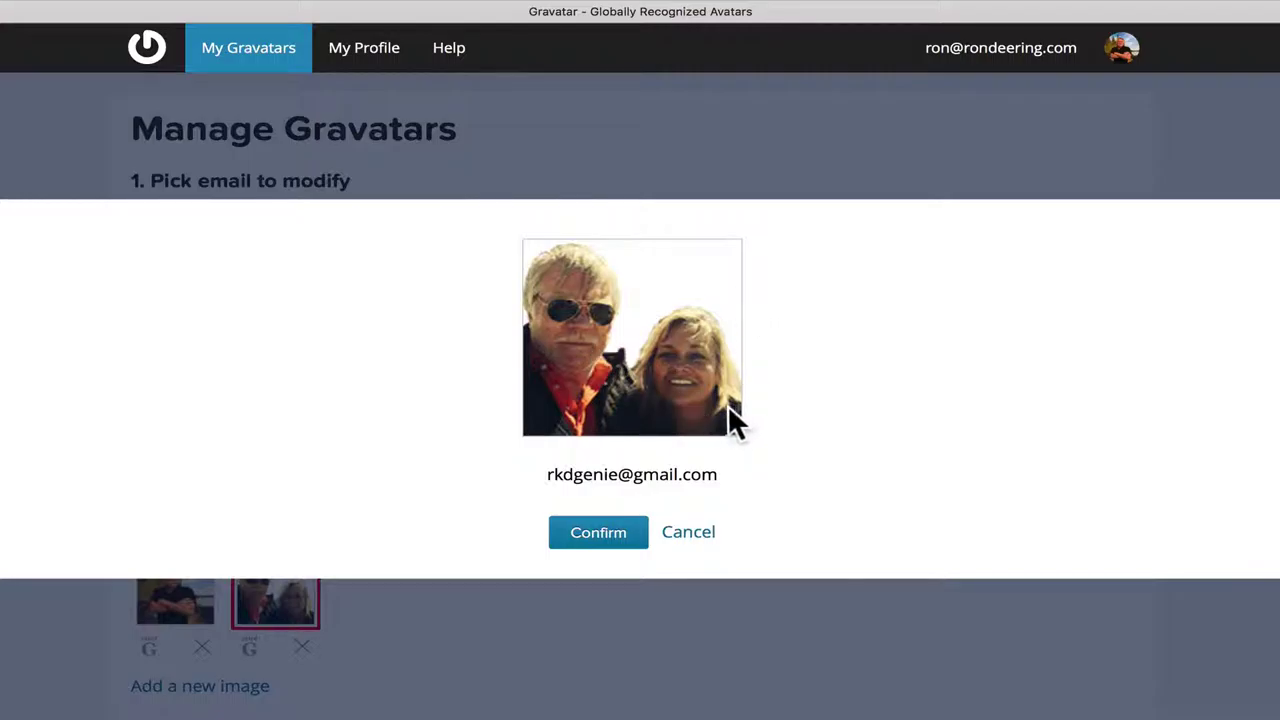
{"action": "left_click", "coordinate": [605, 530]}
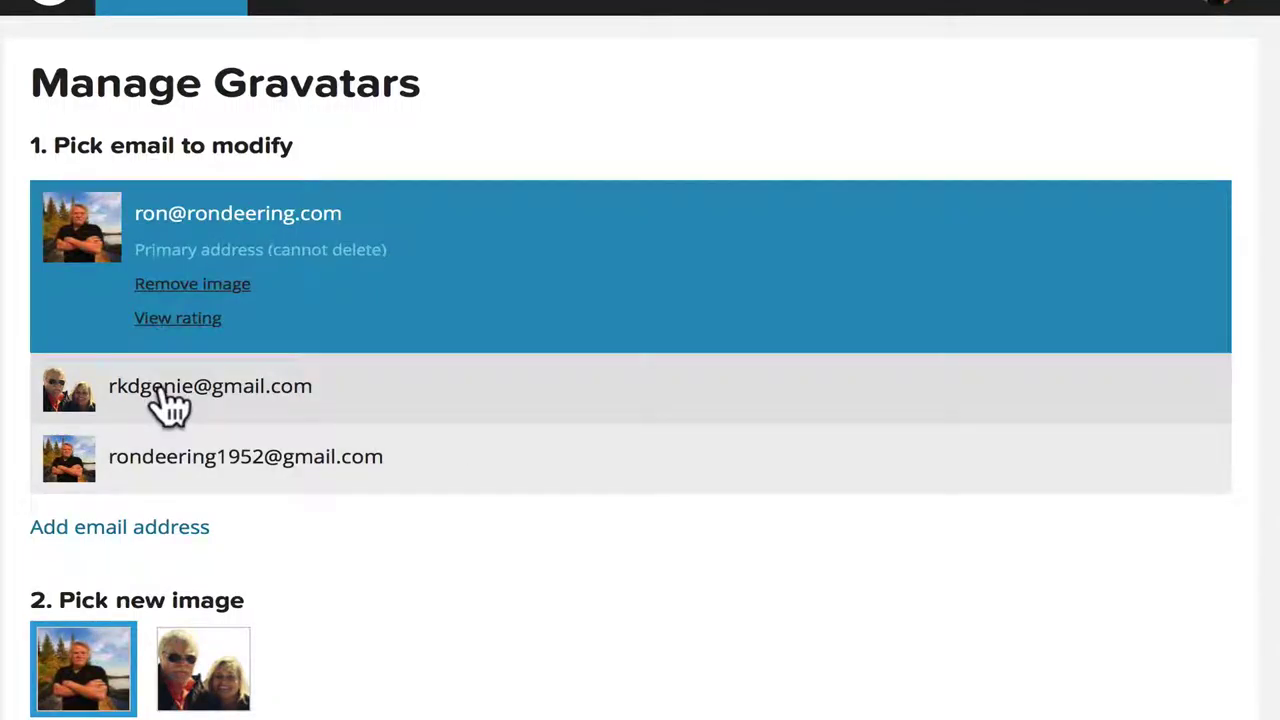
{"action": "left_click", "coordinate": [170, 400]}
{"action": "left_click", "coordinate": [187, 389]}
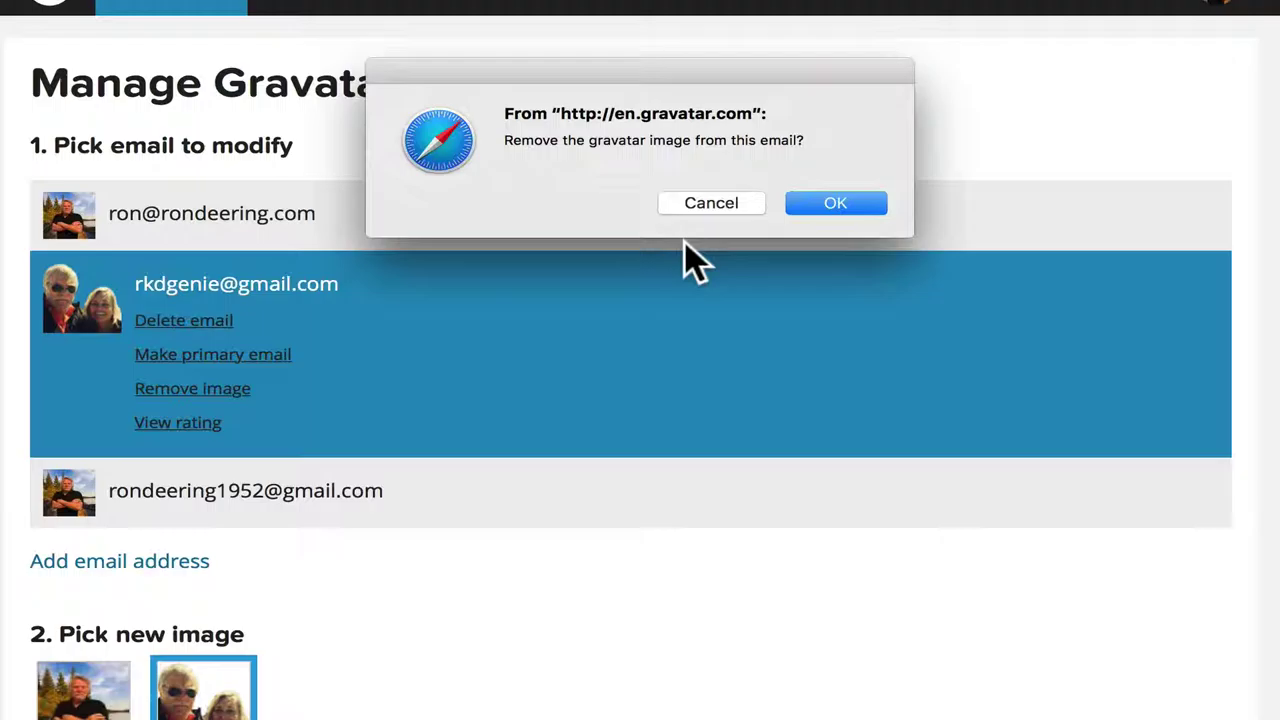
{"action": "left_click", "coordinate": [851, 202]}
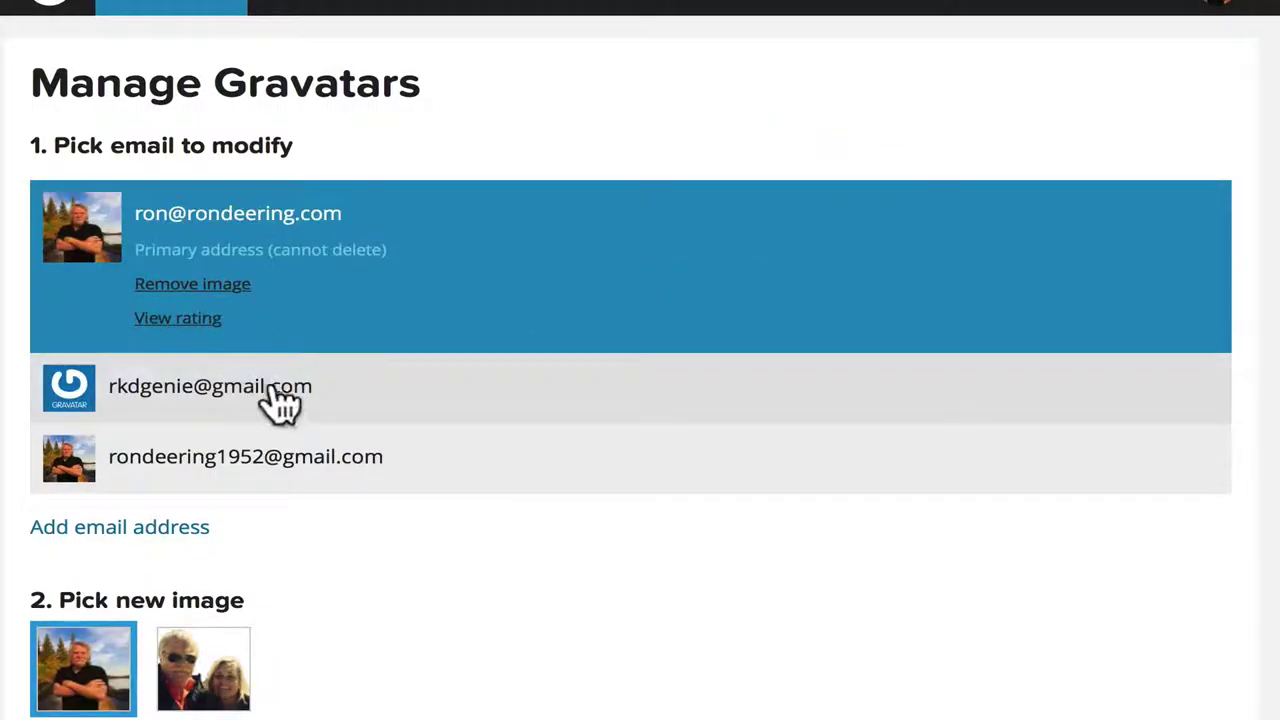
{"action": "left_click", "coordinate": [378, 388]}
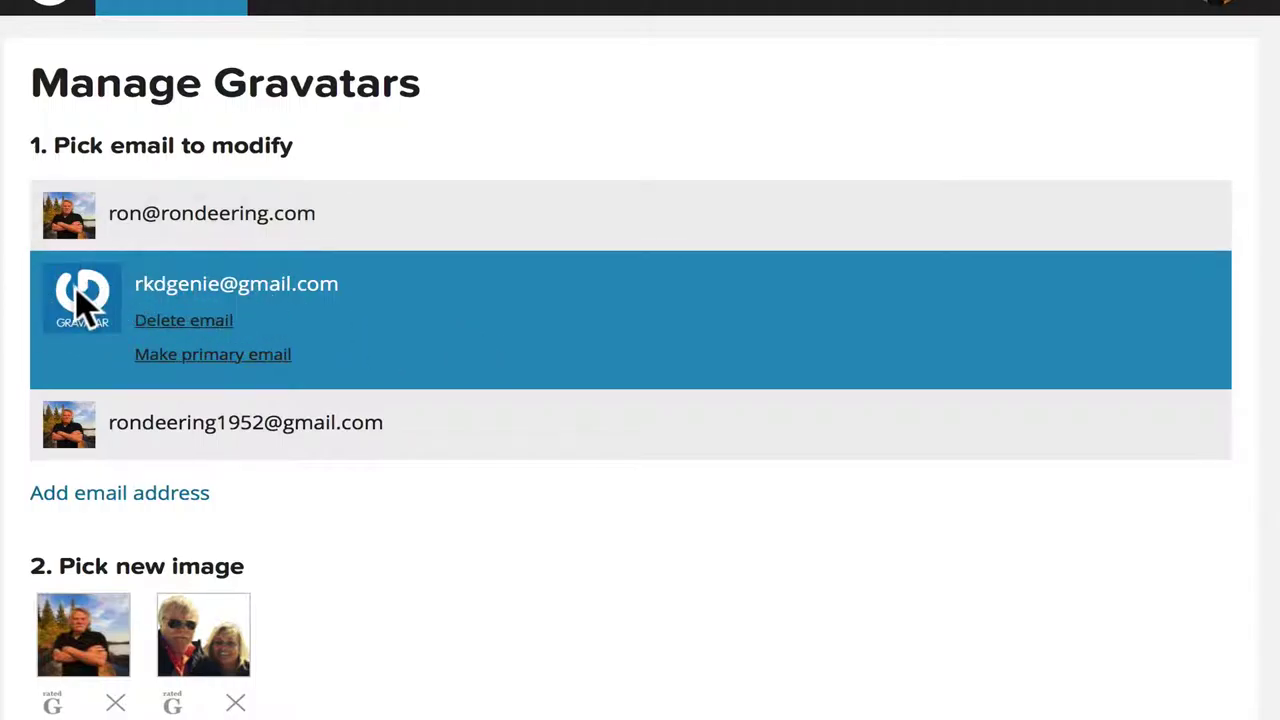
{"action": "left_click", "coordinate": [85, 640]}
{"action": "left_click", "coordinate": [590, 570]}
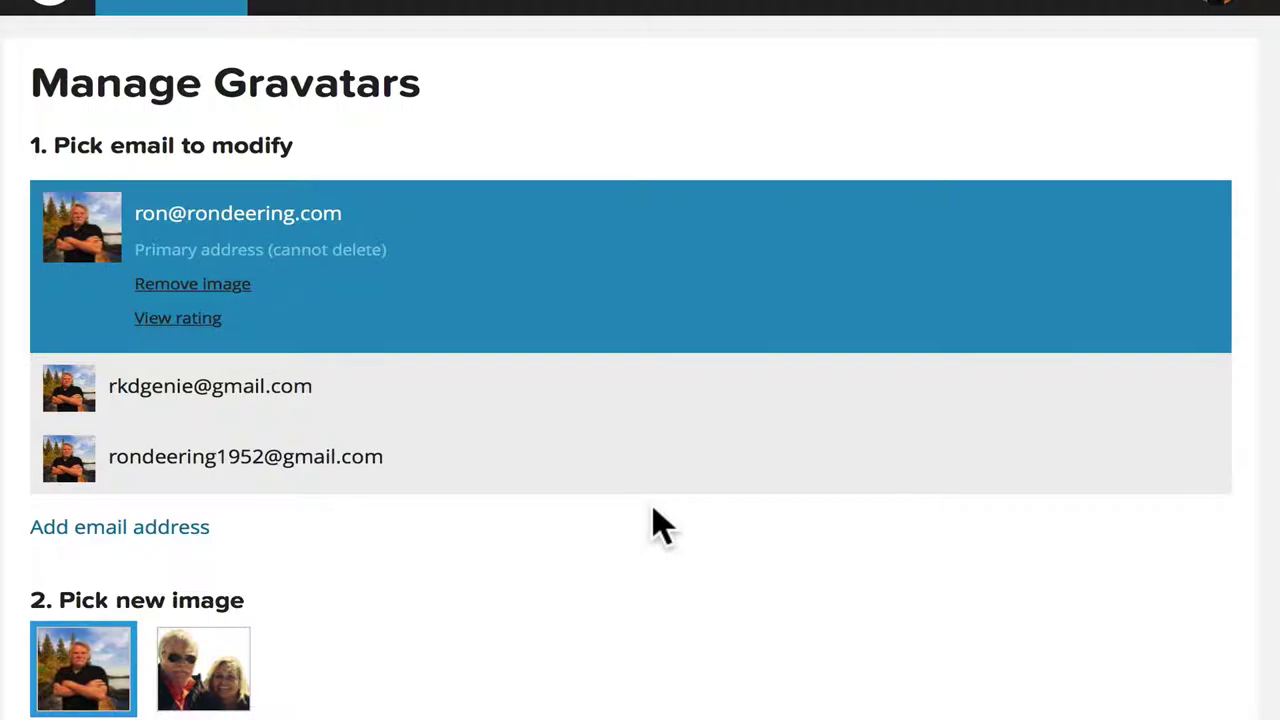
{"action": "left_click", "coordinate": [155, 532]}
{"action": "left_click", "coordinate": [538, 215]}
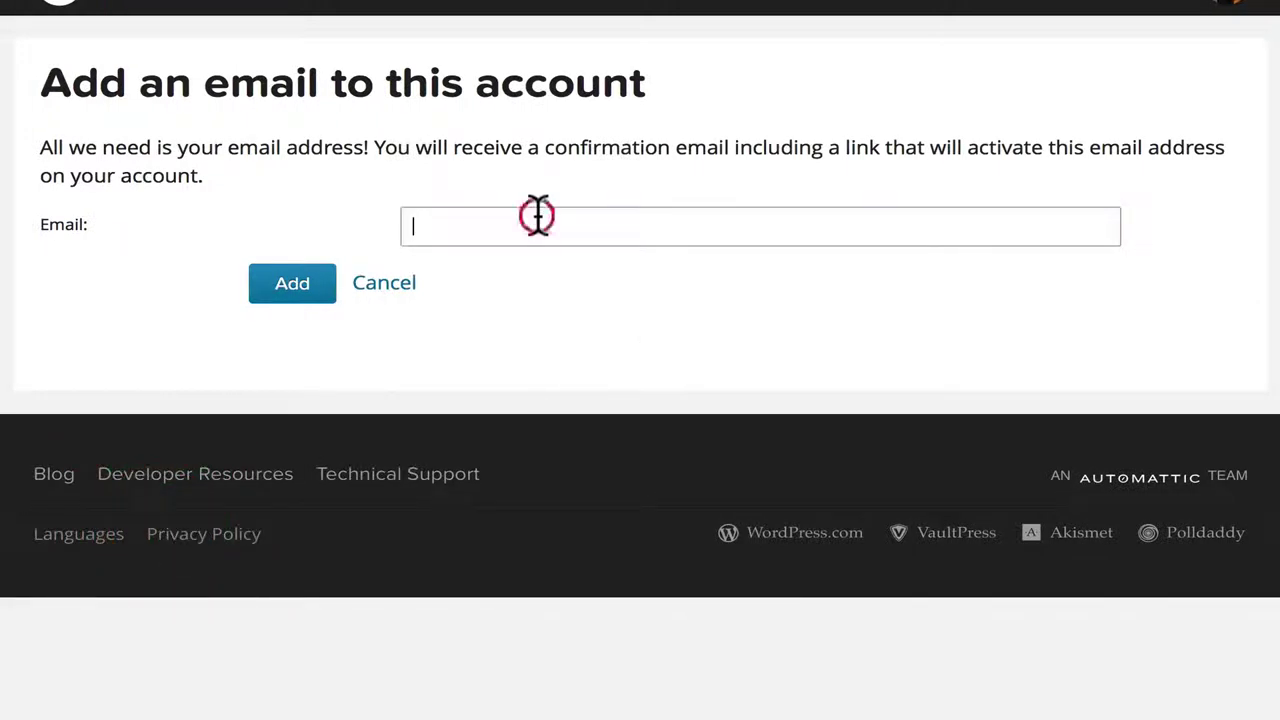
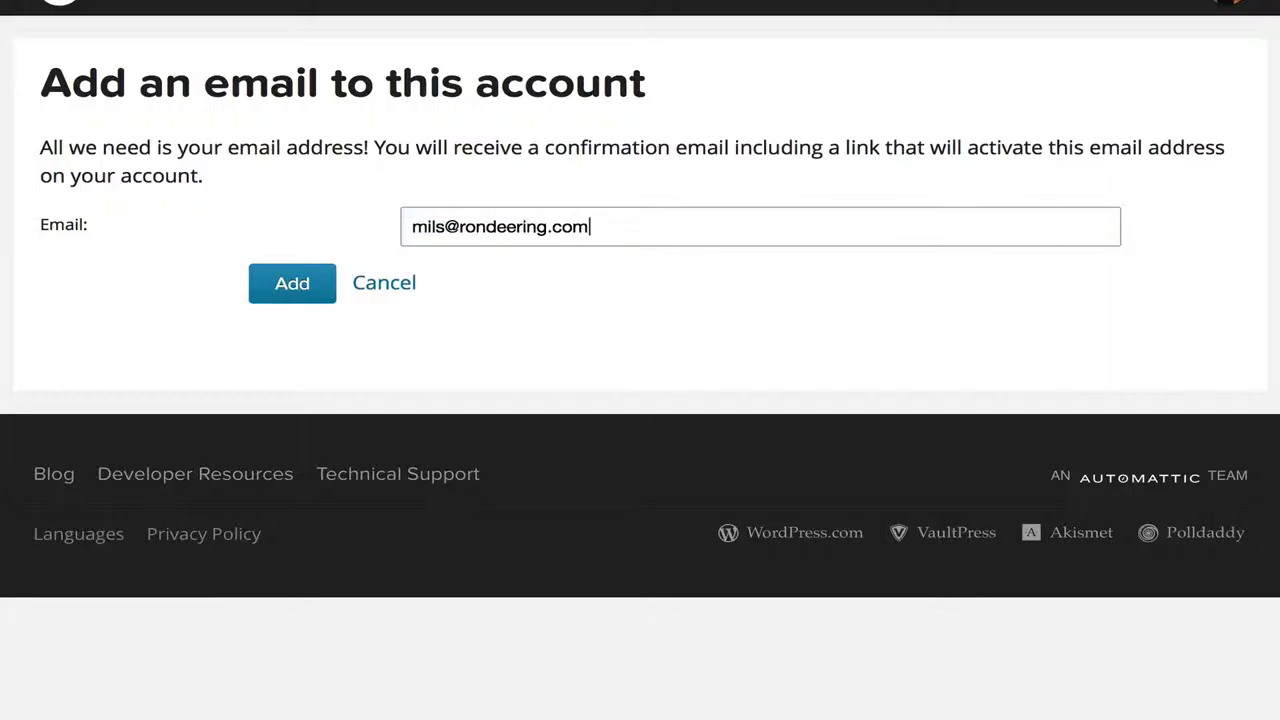
{"action": "left_click", "coordinate": [302, 288]}
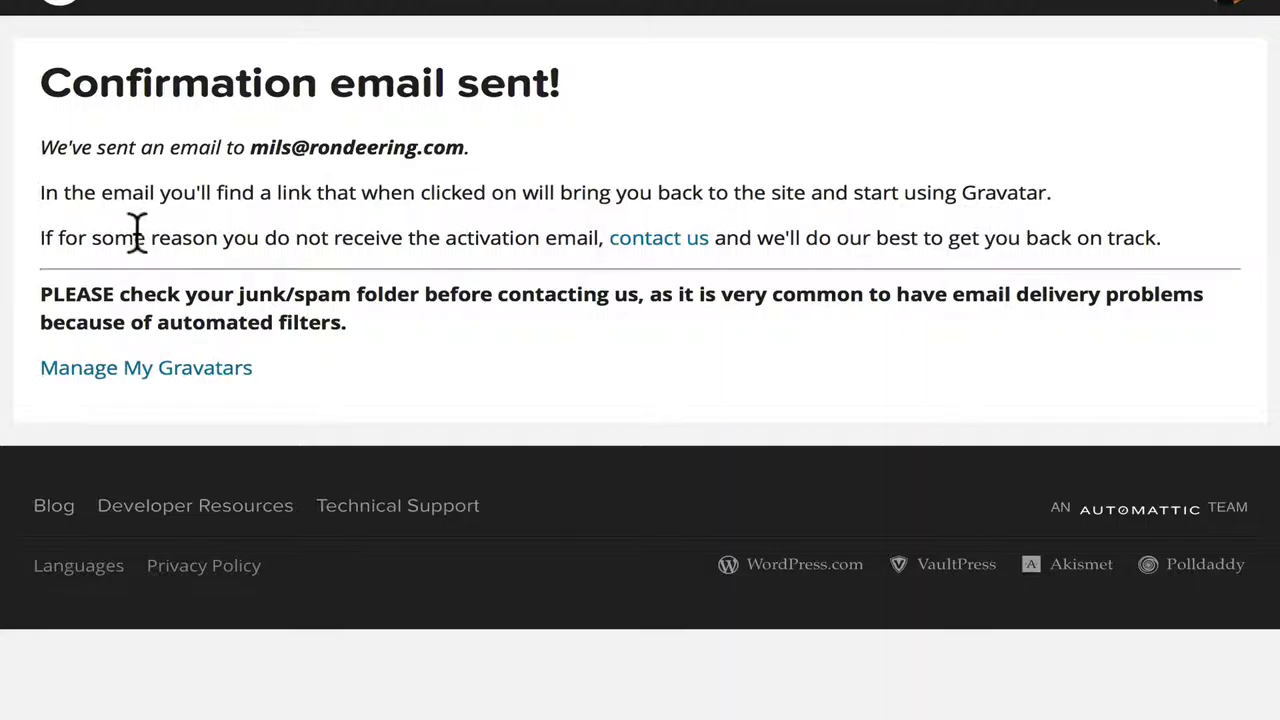
{"action": "left_click", "coordinate": [128, 378]}
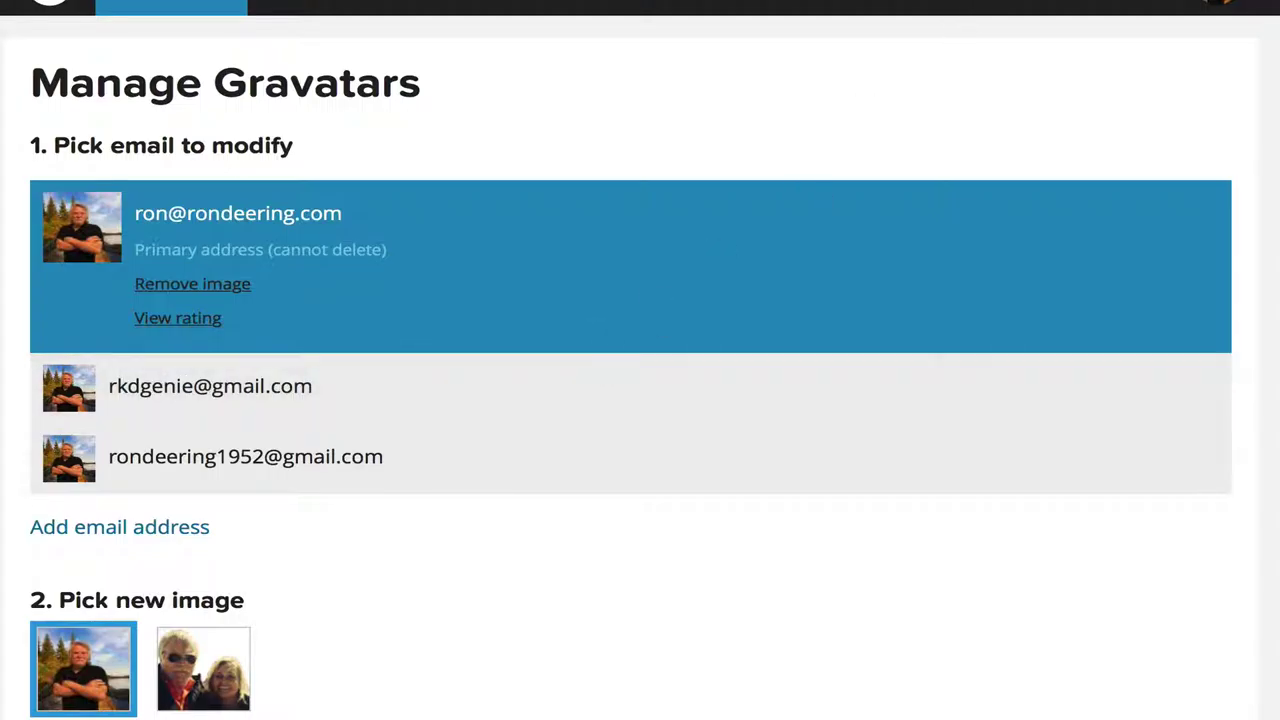
{"action": "left_click", "coordinate": [1215, 3]}
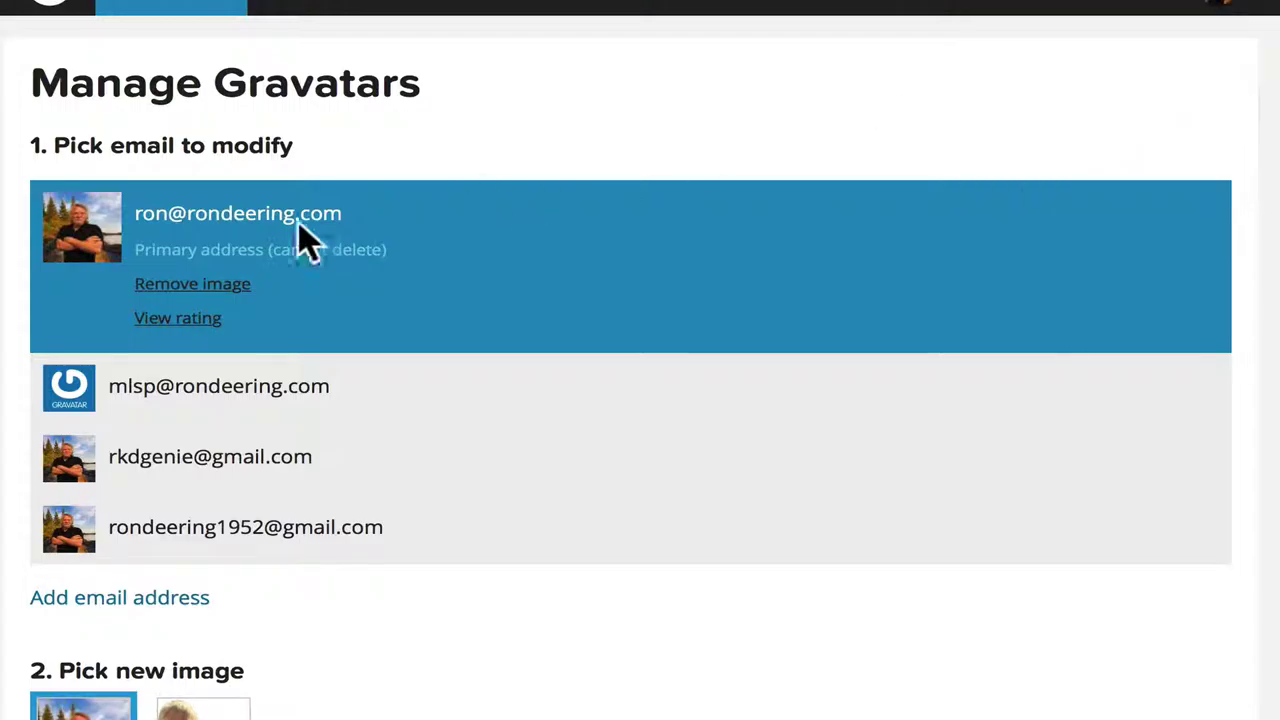
{"action": "left_click", "coordinate": [350, 398]}
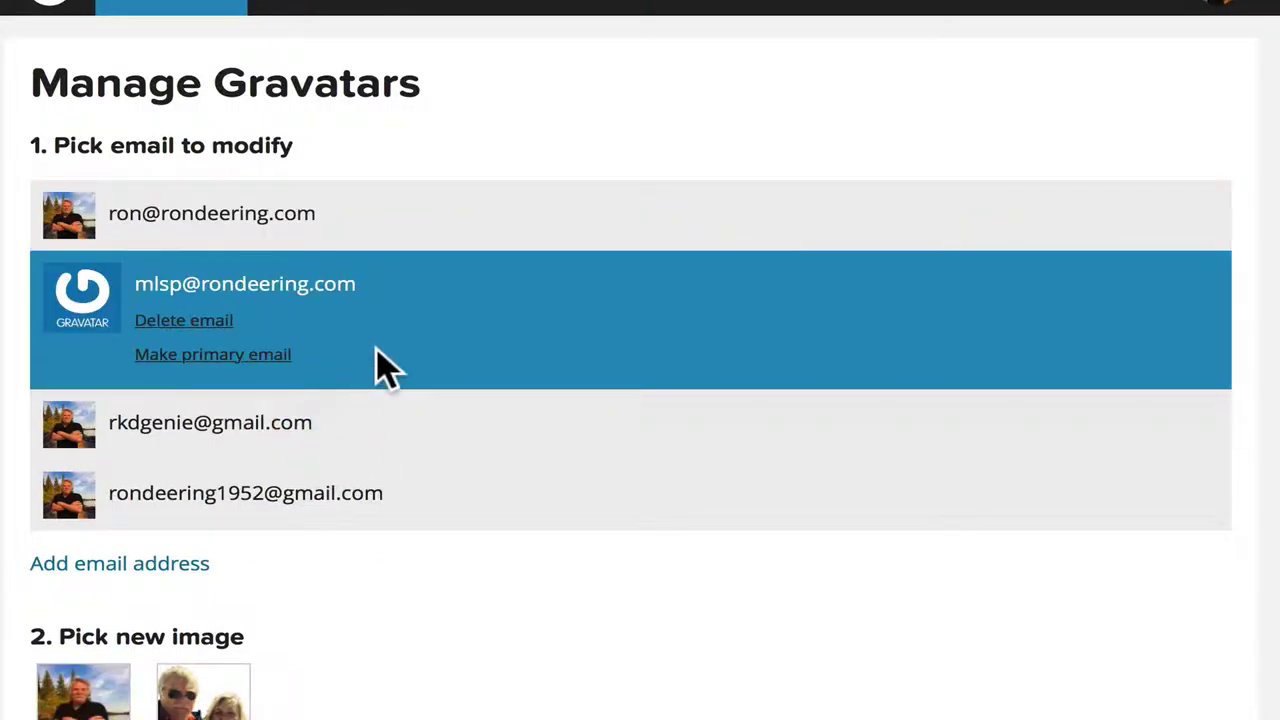
{"action": "left_click", "coordinate": [65, 708]}
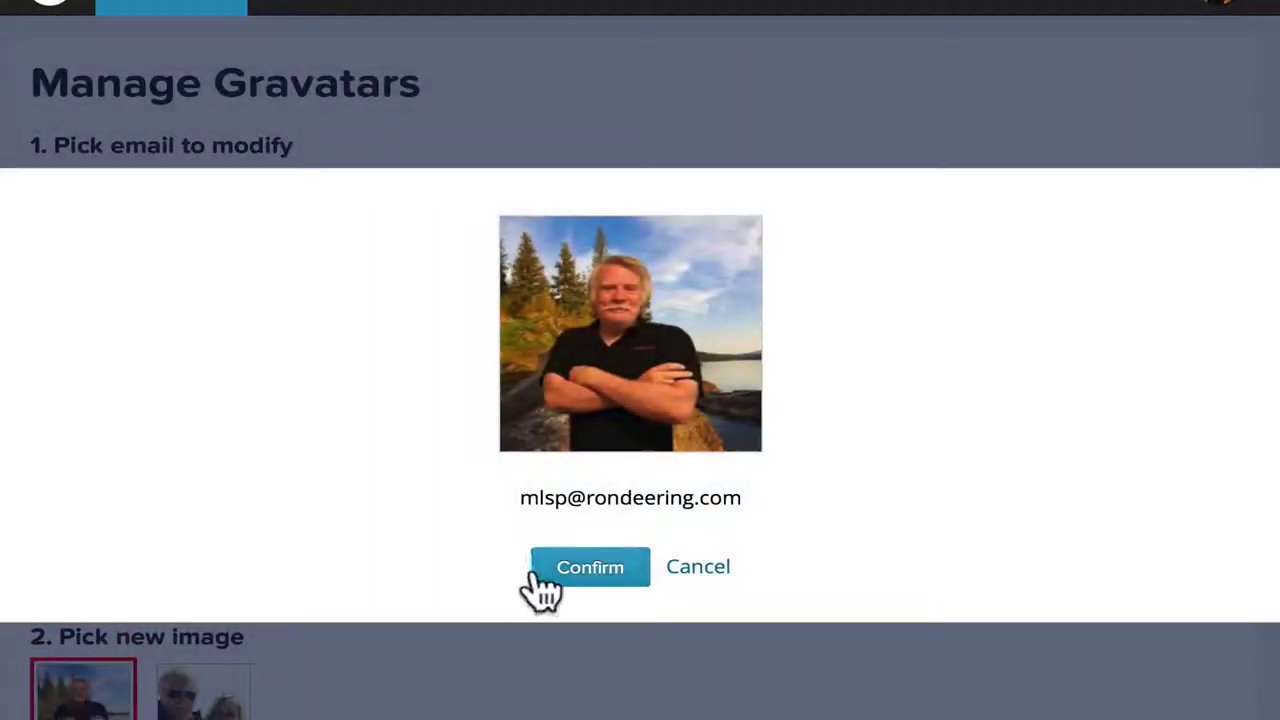
{"action": "left_click", "coordinate": [583, 567]}
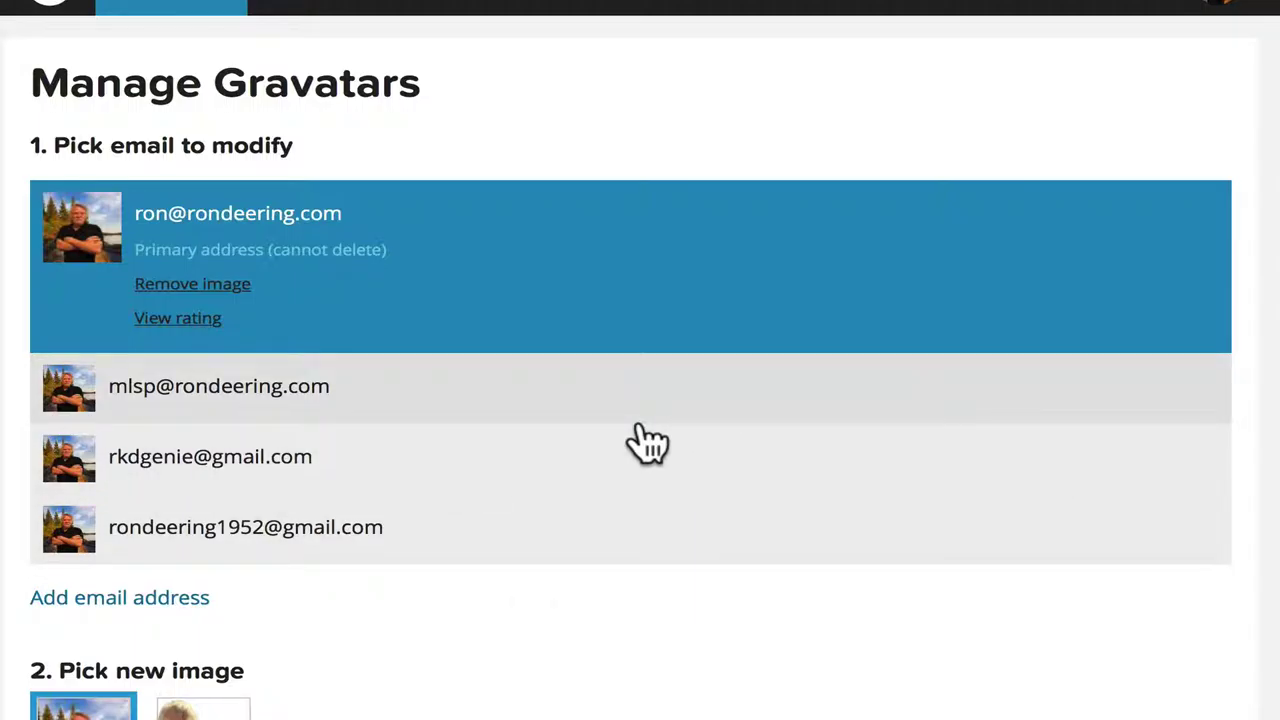
Begin adding a new image uploaded from the computer.
{"action": "scroll", "coordinate": [646, 440], "scroll_direction": "down", "scroll_amount": 3}
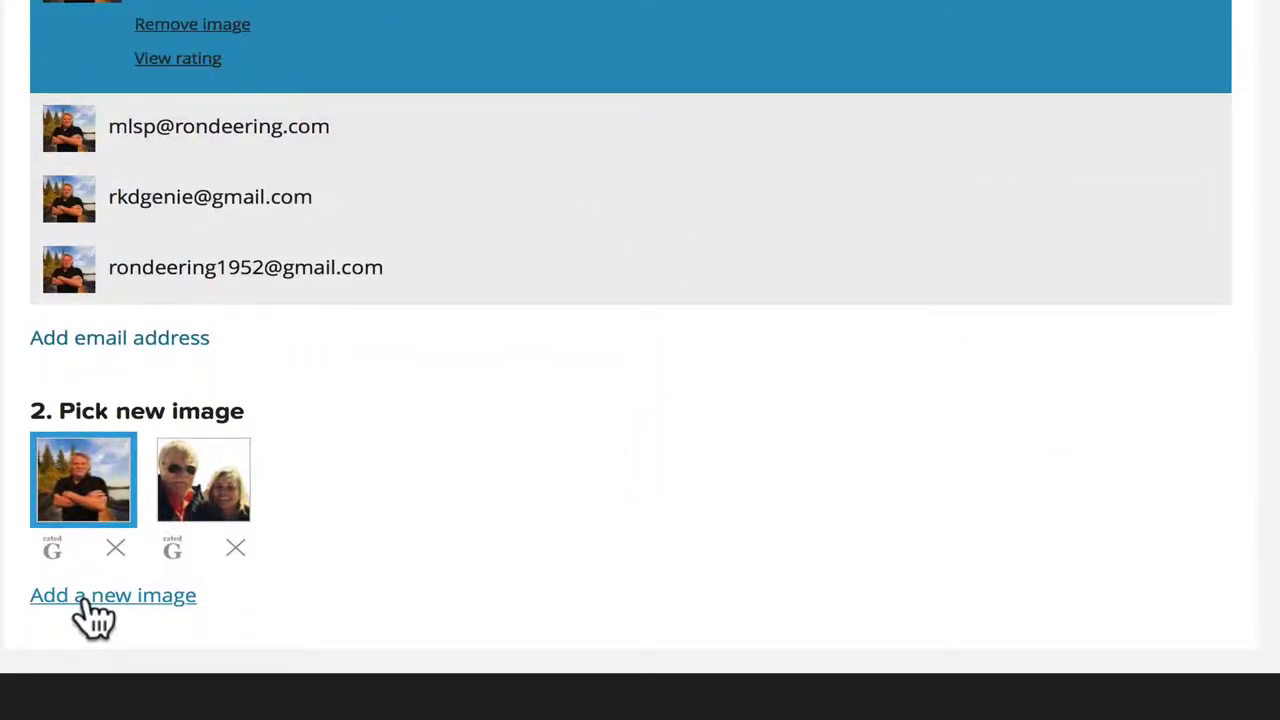
{"action": "left_click", "coordinate": [86, 600]}
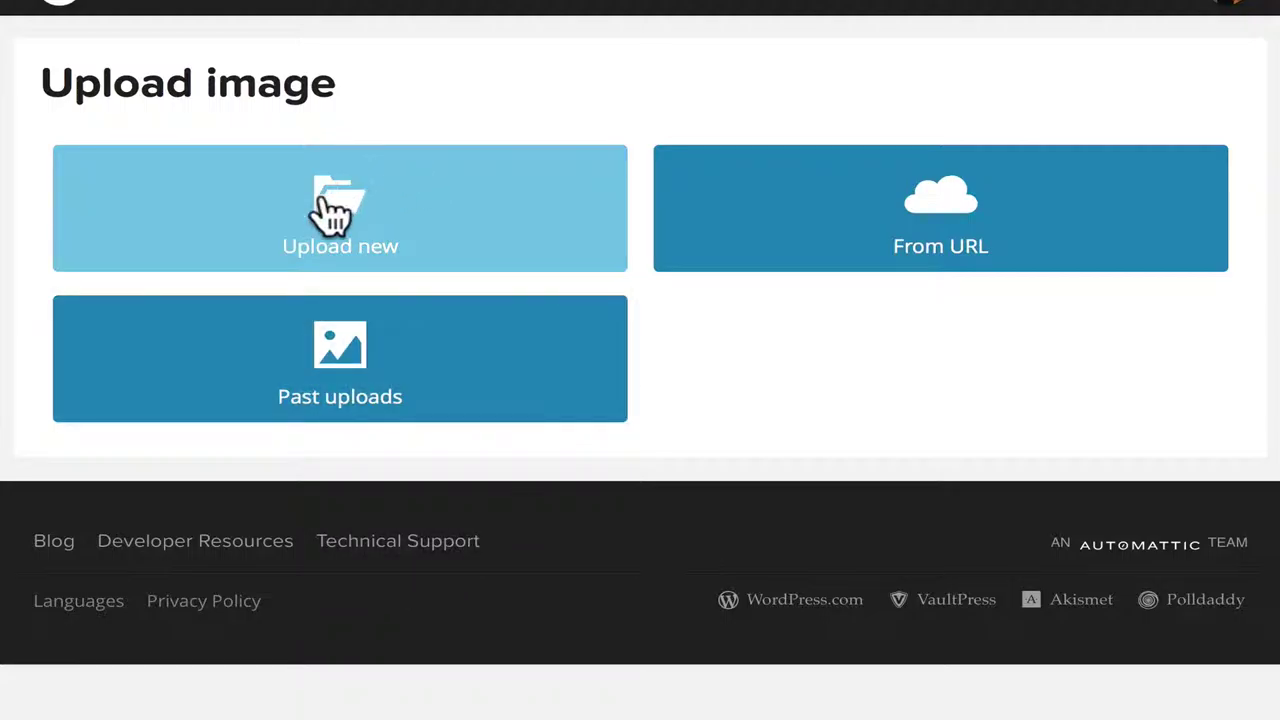
{"action": "left_click", "coordinate": [334, 212]}
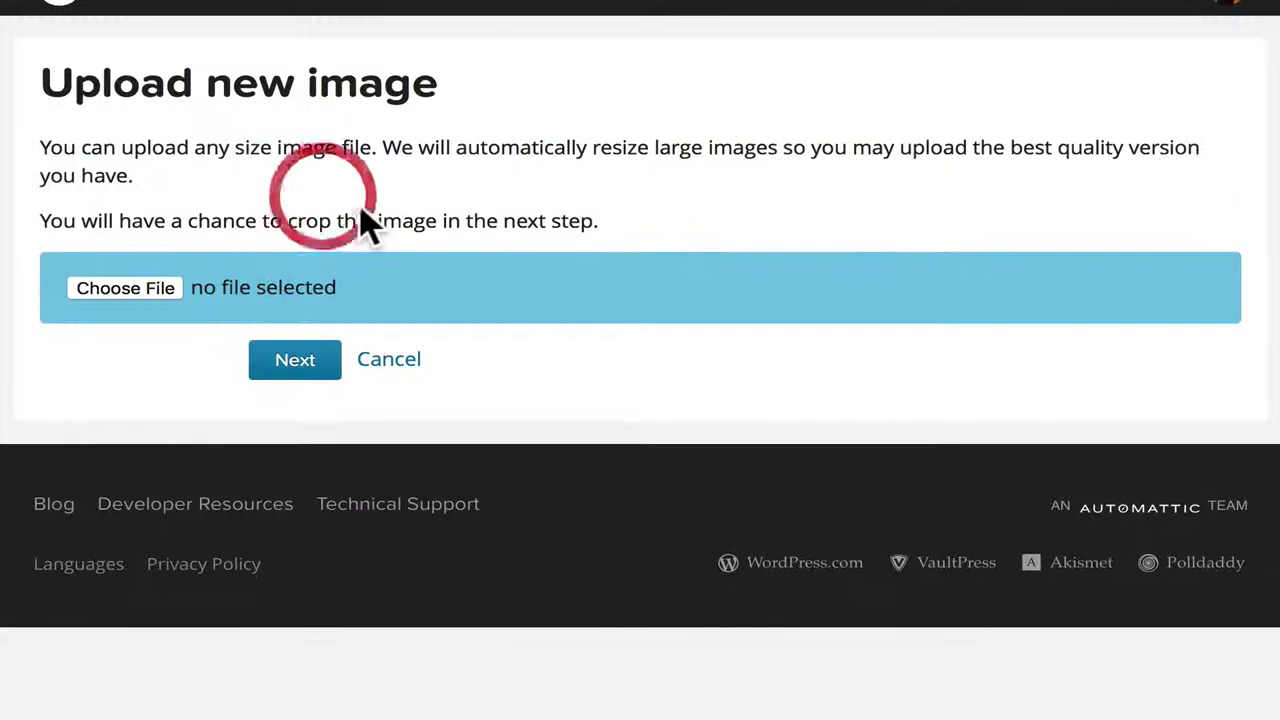
{"action": "left_click", "coordinate": [120, 290]}
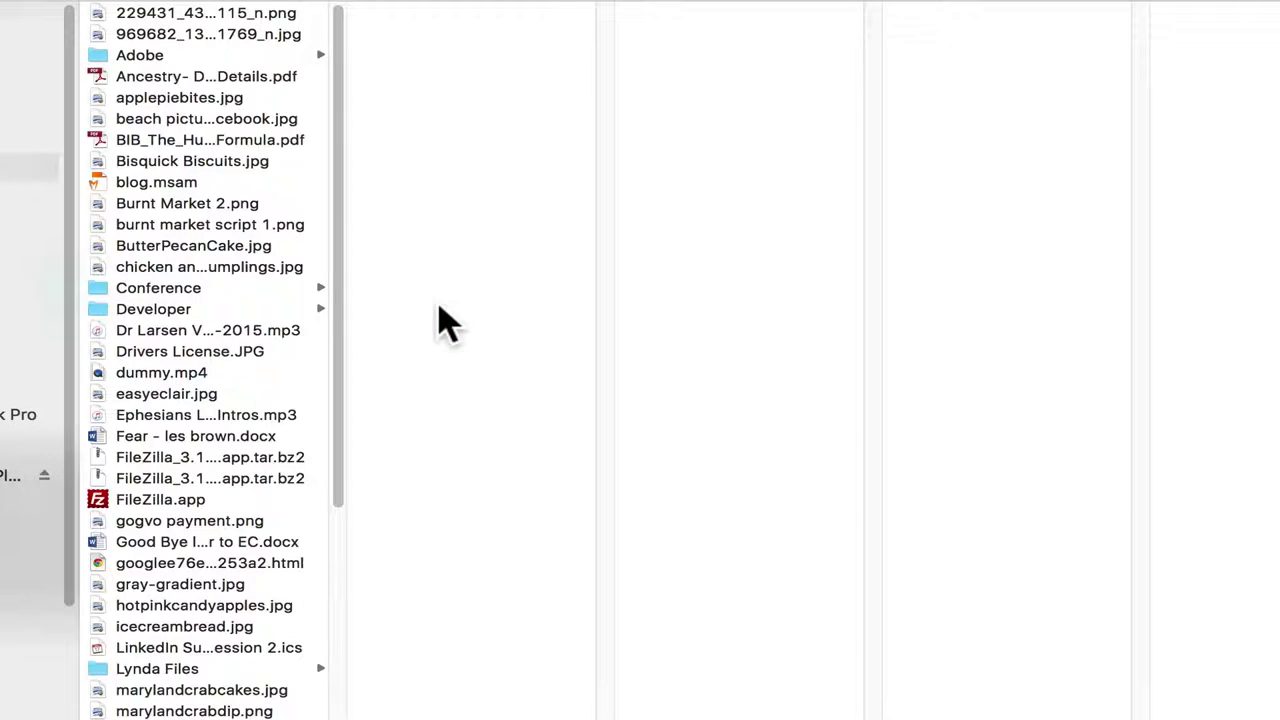
Choose the cowboy-hat JPG from the Blog Resources folder as the upload.
{"action": "left_click", "coordinate": [663, 2]}
{"action": "left_click", "coordinate": [605, 168]}
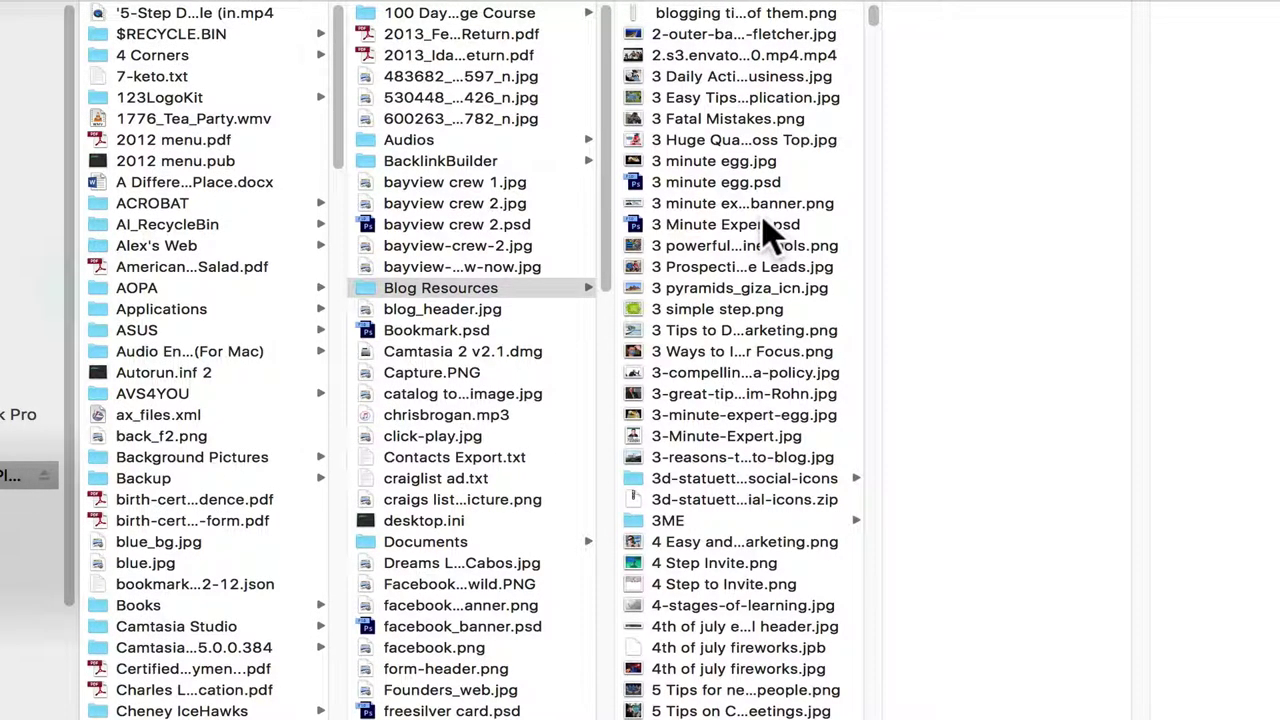
{"action": "type", "text": "ron"}
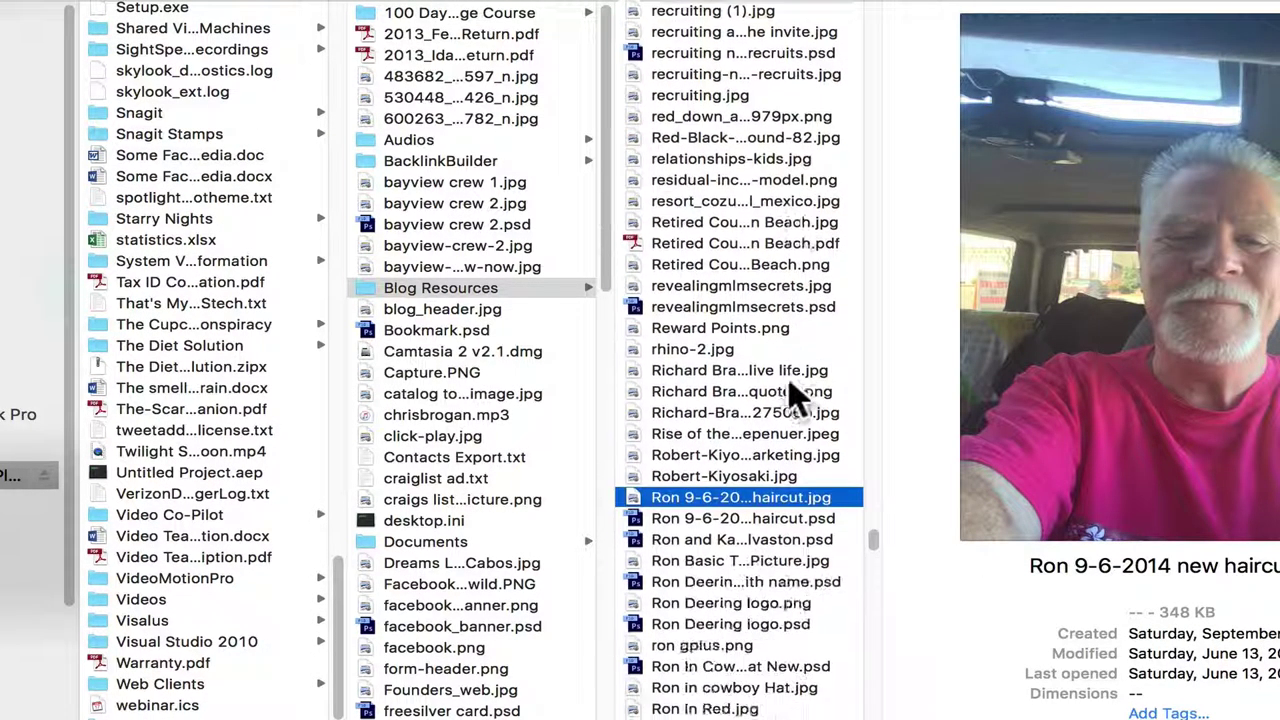
{"action": "scroll", "coordinate": [795, 395], "scroll_direction": "down", "scroll_amount": 3}
{"action": "left_click", "coordinate": [742, 450]}
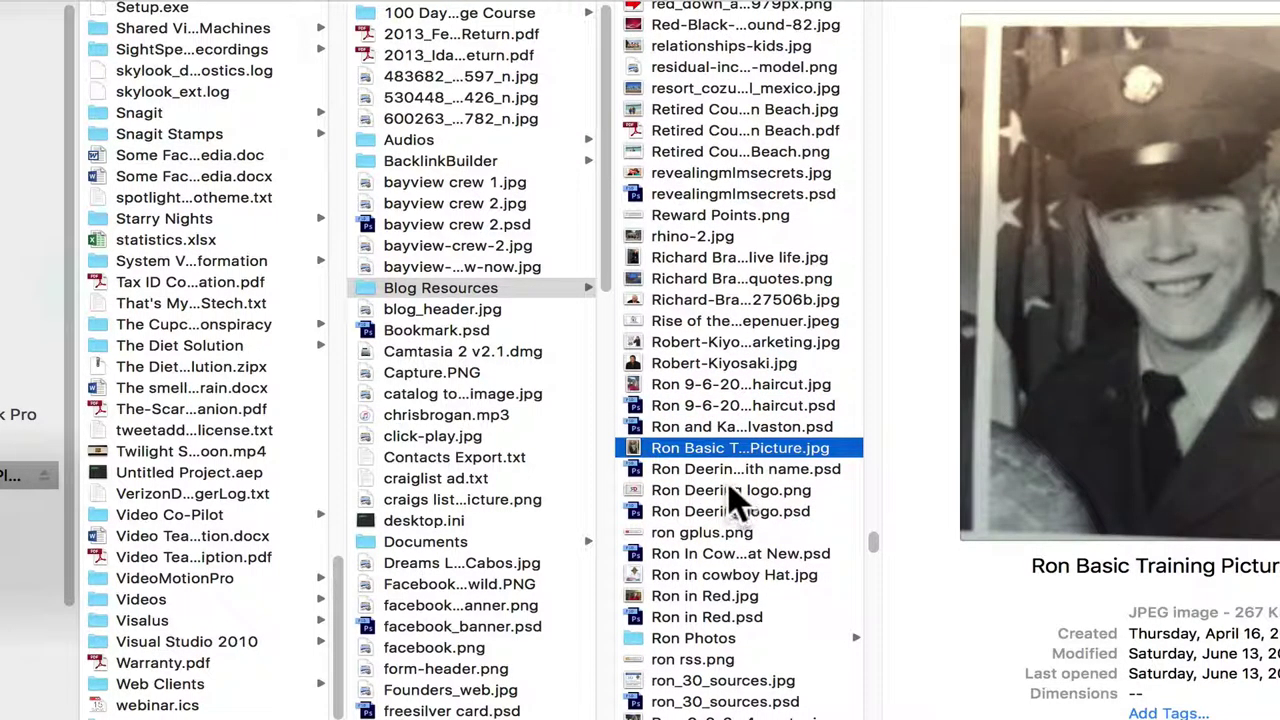
{"action": "left_click", "coordinate": [731, 492]}
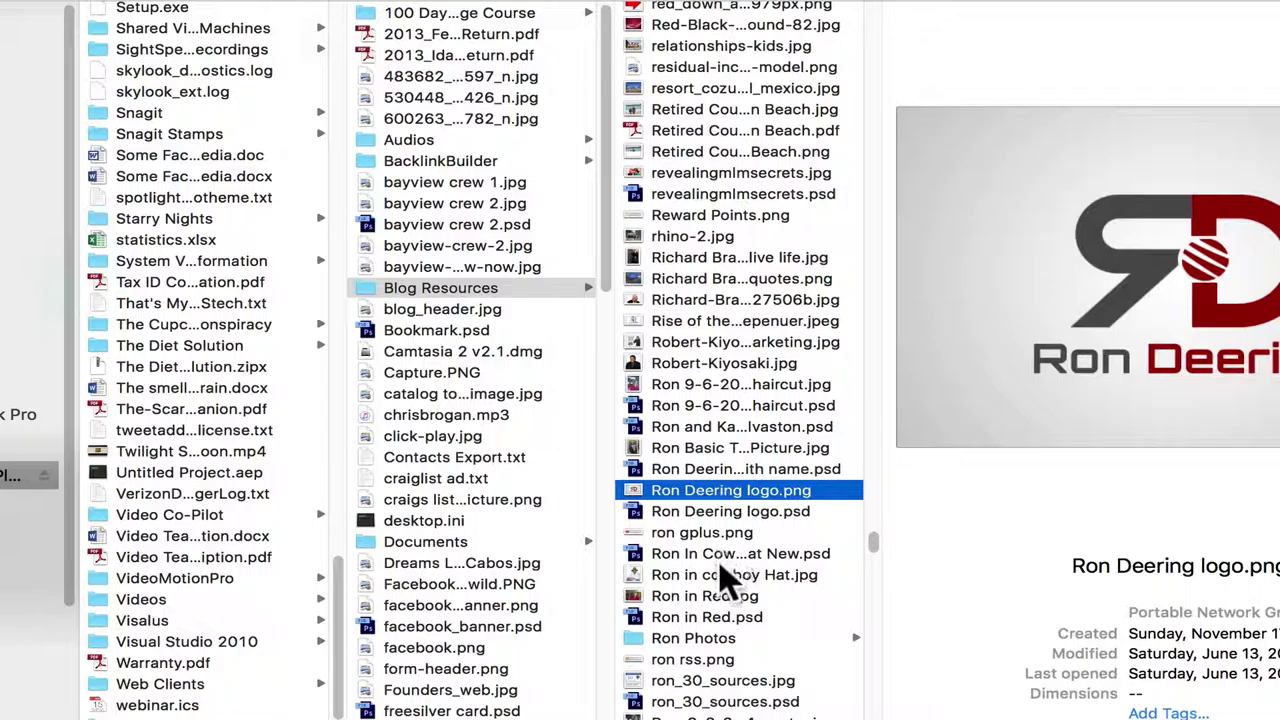
{"action": "left_click", "coordinate": [718, 576]}
{"action": "key", "text": "Return"}
Crop the cowboy-hat photo, rate it G, and leave it unassigned.
{"action": "left_click", "coordinate": [295, 362]}
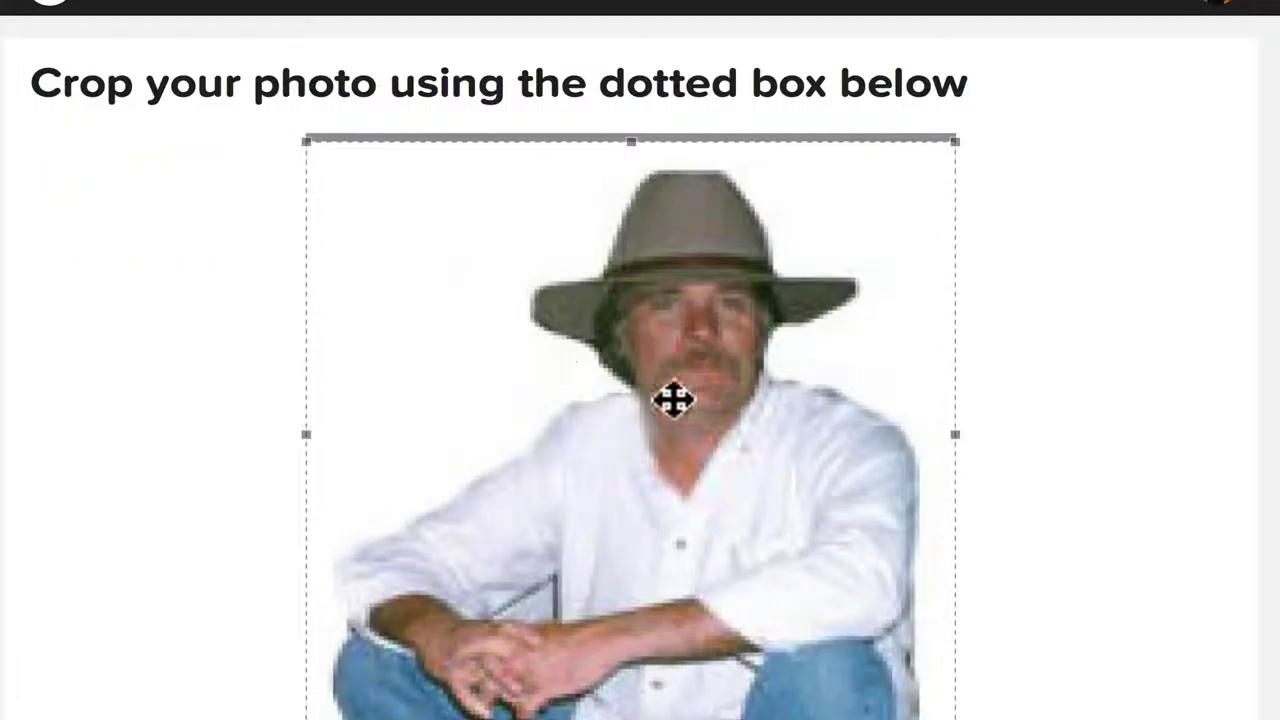
{"action": "scroll", "coordinate": [660, 400], "scroll_direction": "down", "scroll_amount": 2}
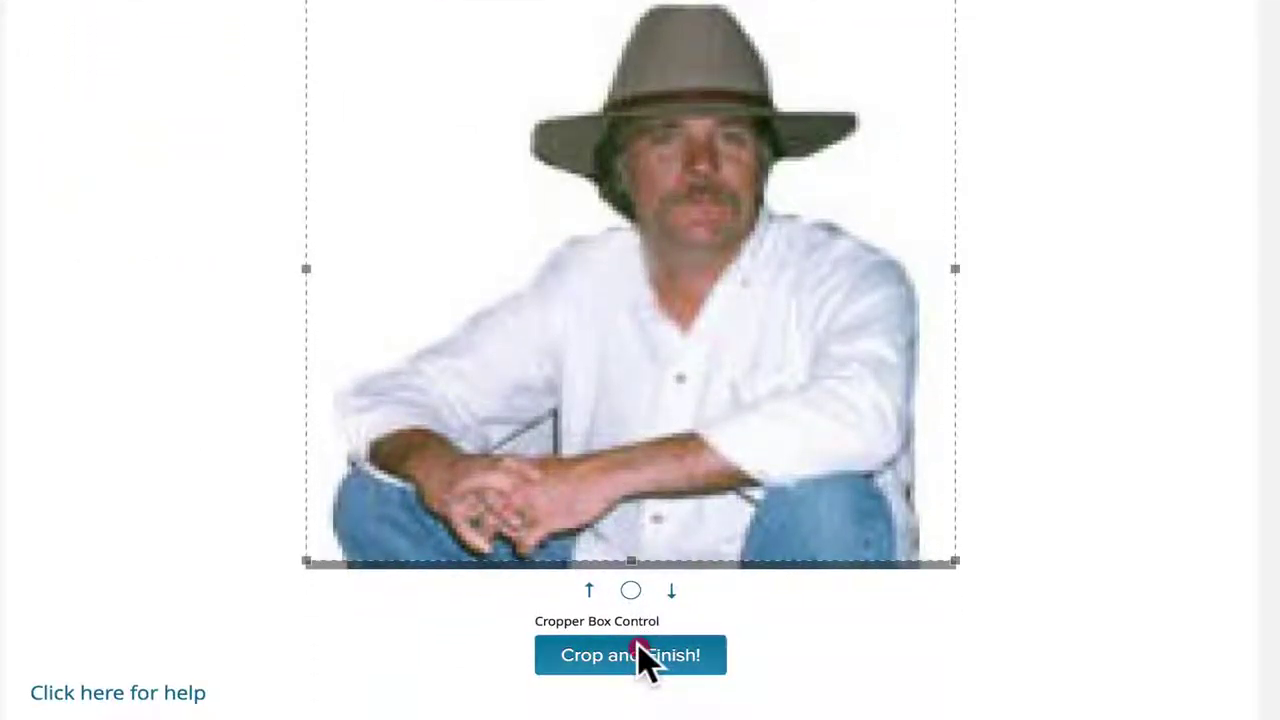
{"action": "left_click", "coordinate": [640, 655]}
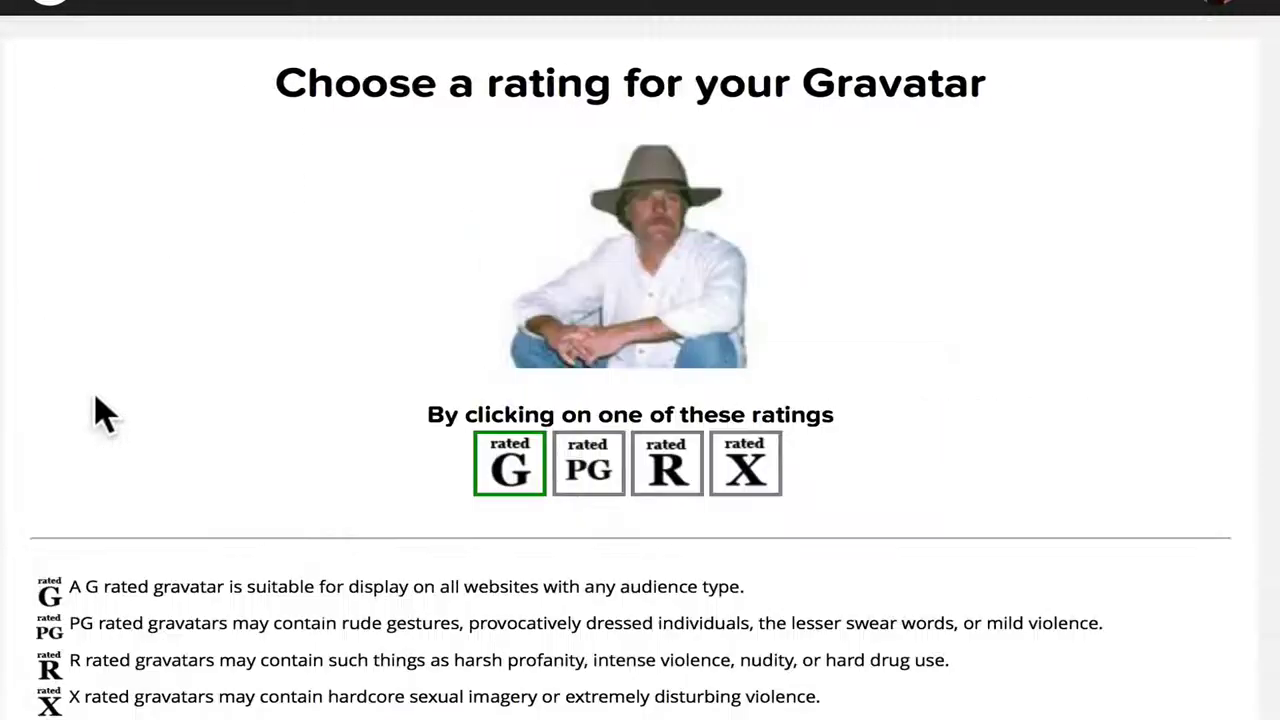
{"action": "left_click", "coordinate": [510, 462]}
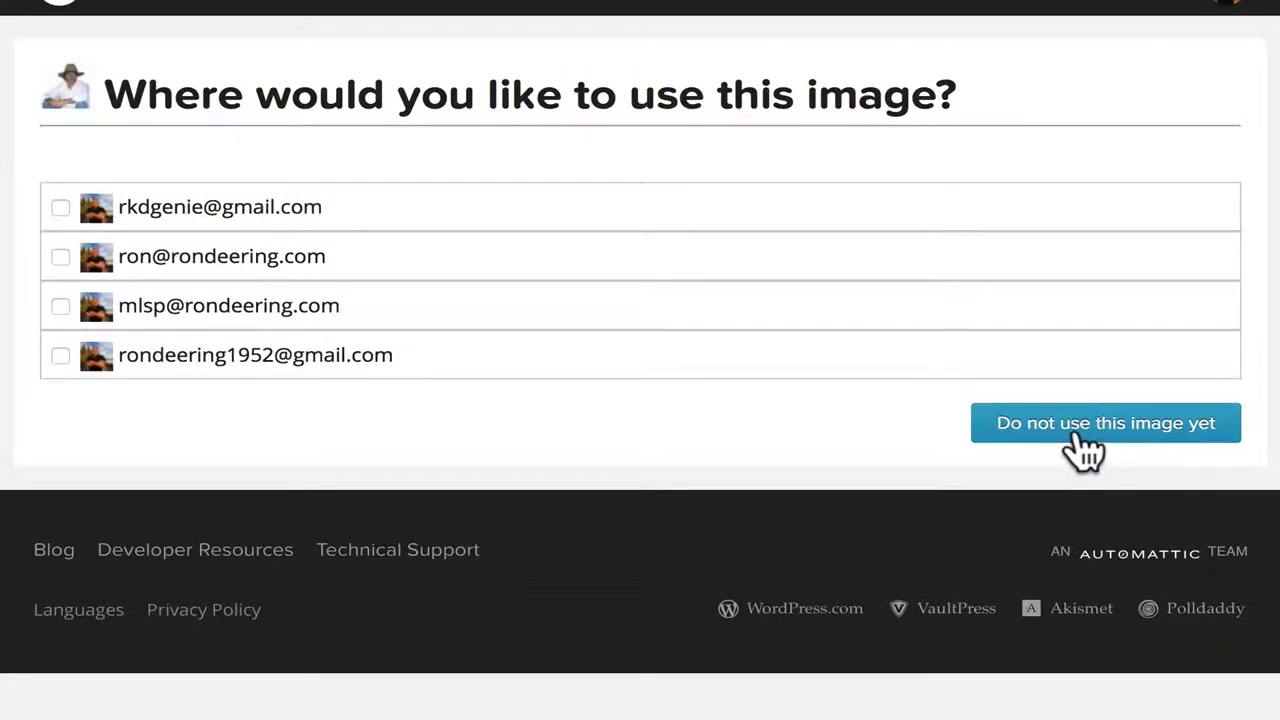
{"action": "left_click", "coordinate": [1080, 430]}
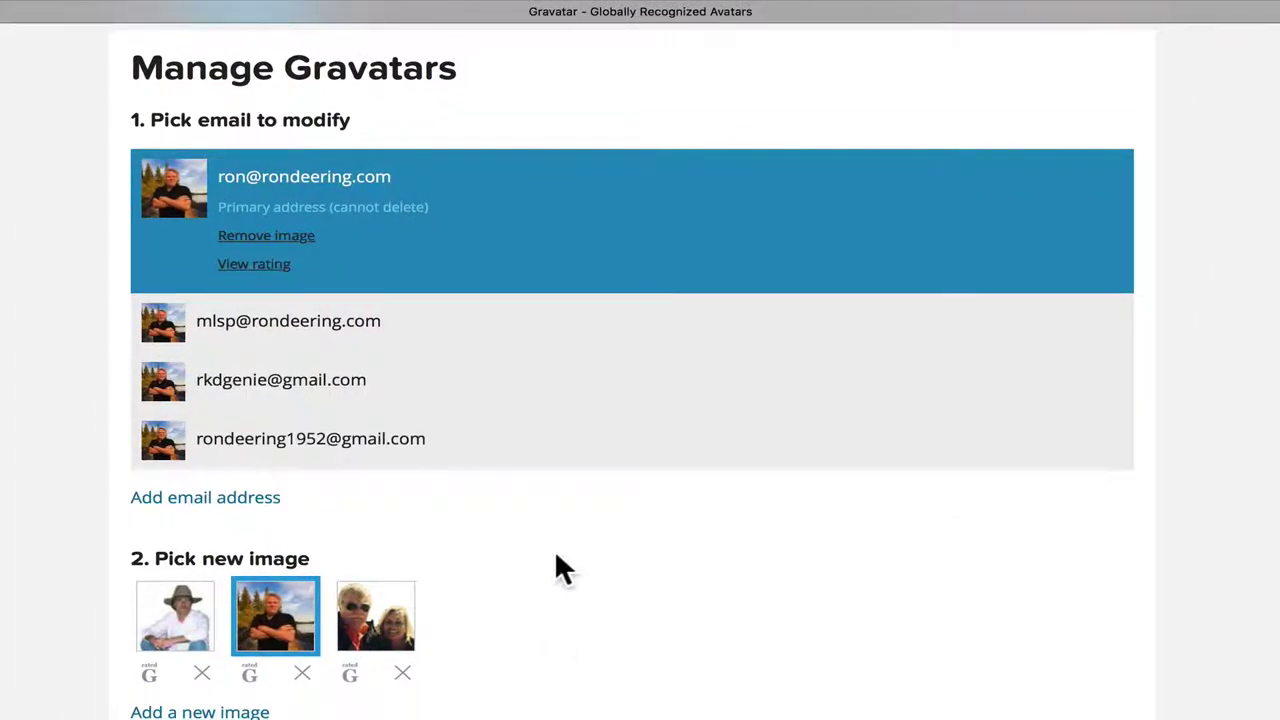
Delete the cowboy-hat photo and confirm removing it forever.
{"action": "left_click", "coordinate": [202, 674]}
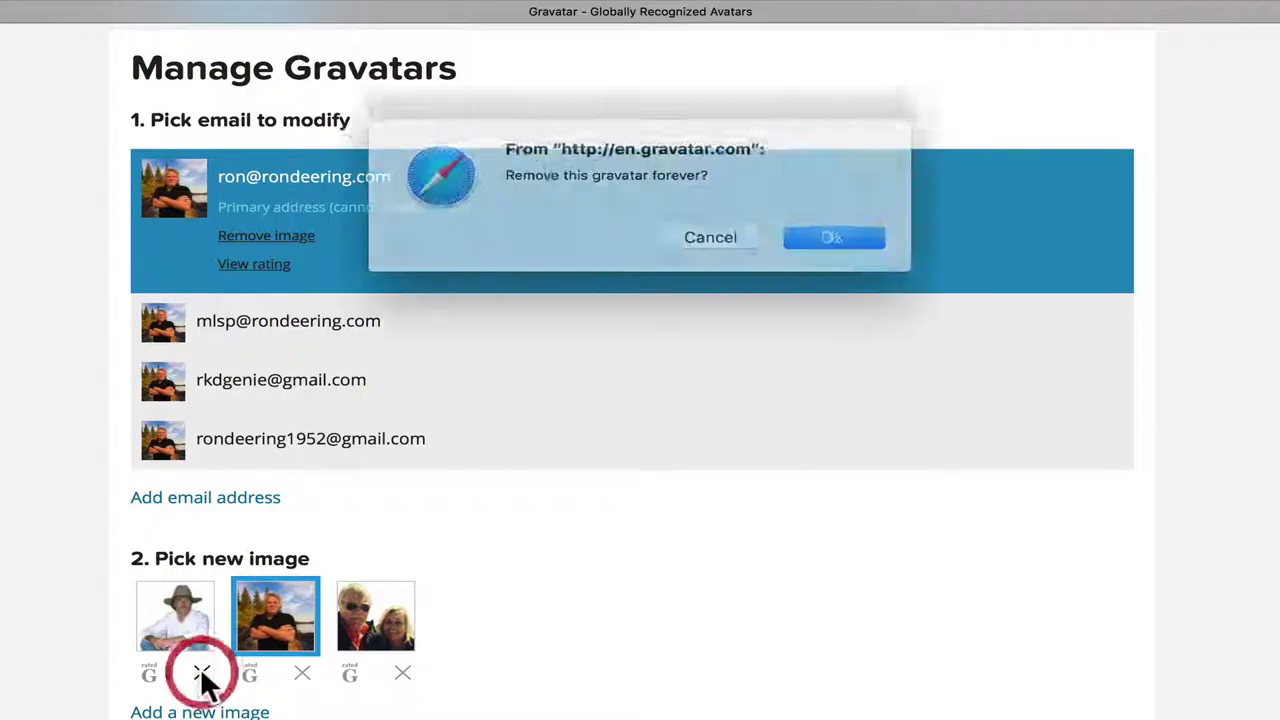
{"action": "left_click", "coordinate": [797, 230]}
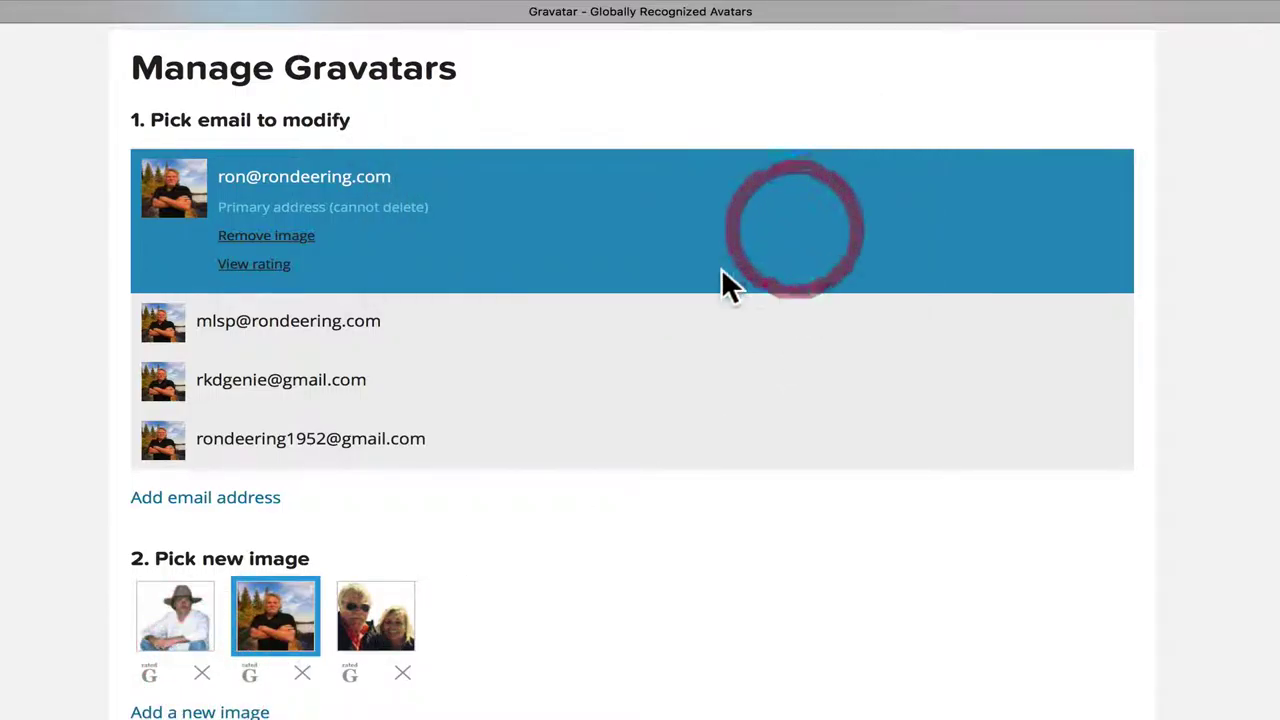